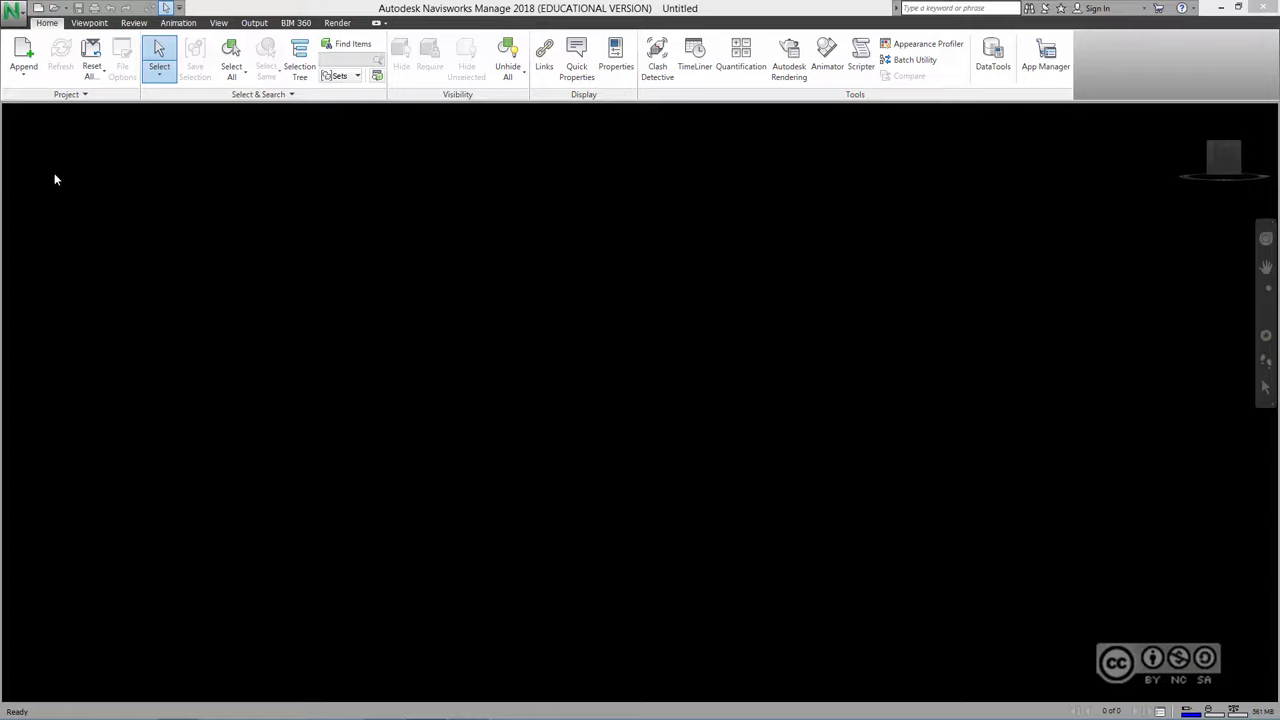
Step: Expand the Append split button to reveal the Append and Merge options
left_click(24, 78)
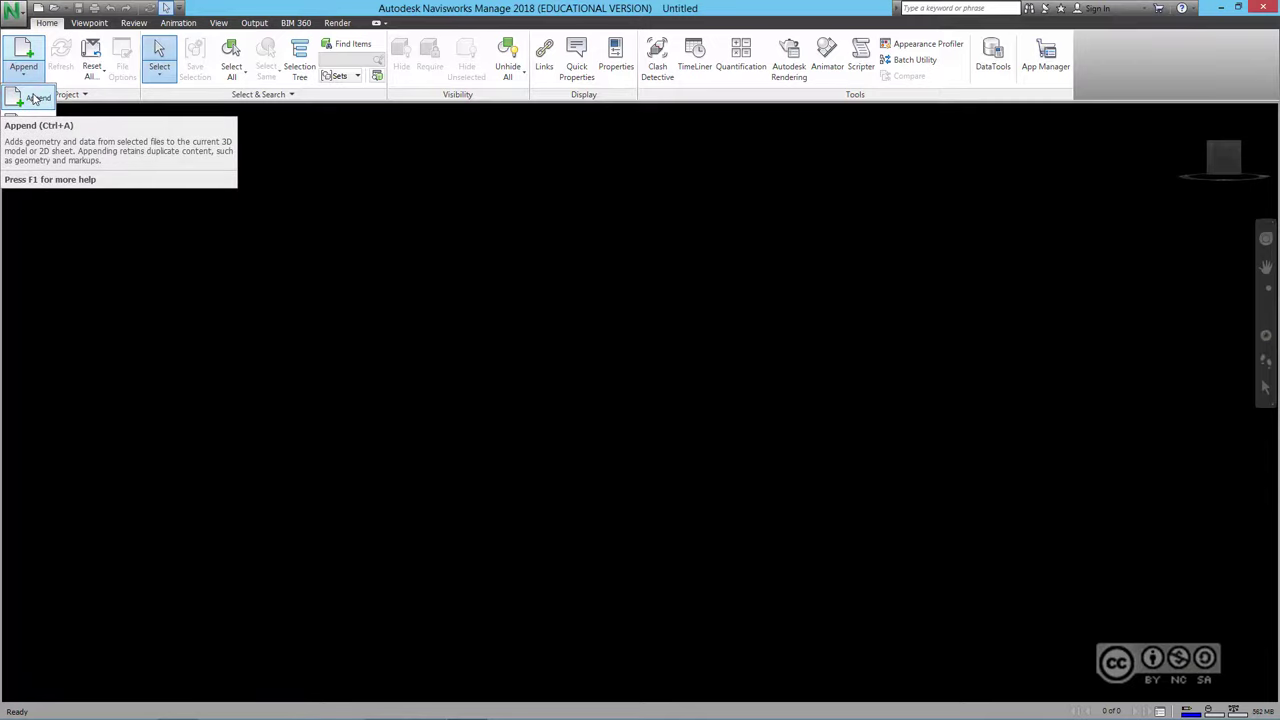
Step: Append Communications System.dwg from the AutoCAD folder, keeping All Files as the file type
left_click(34, 97)
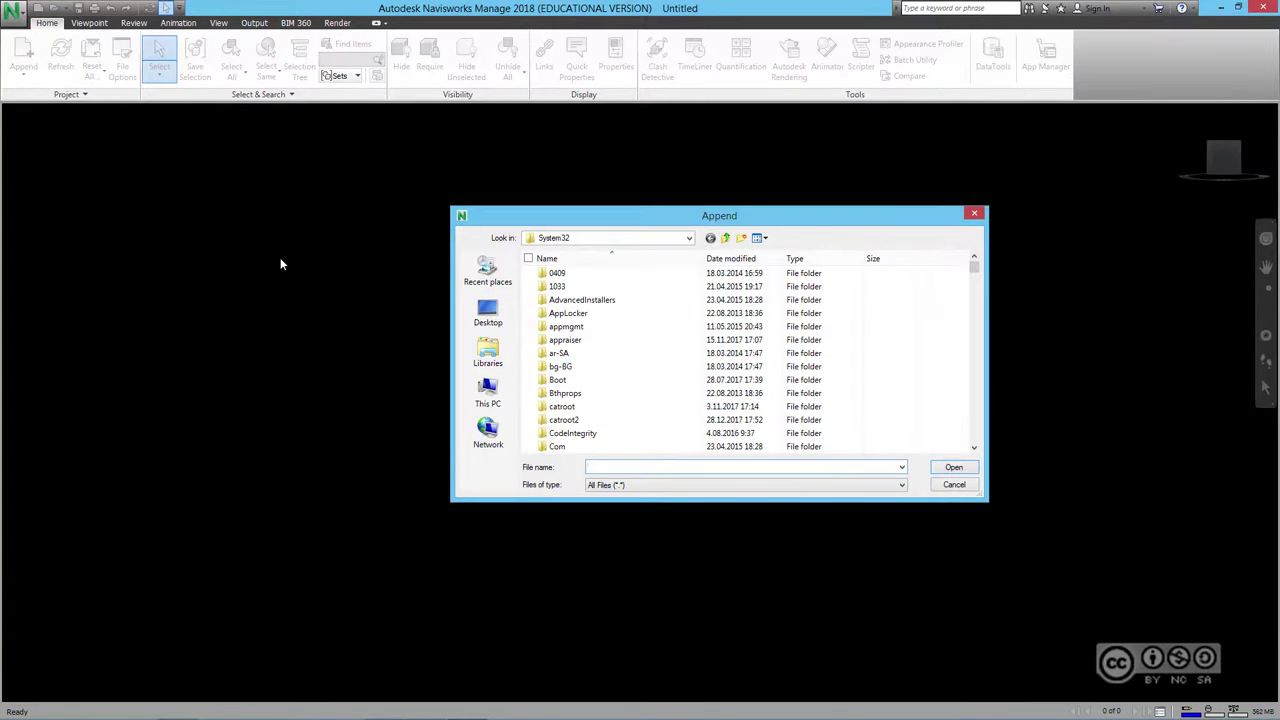
left_click(638, 486)
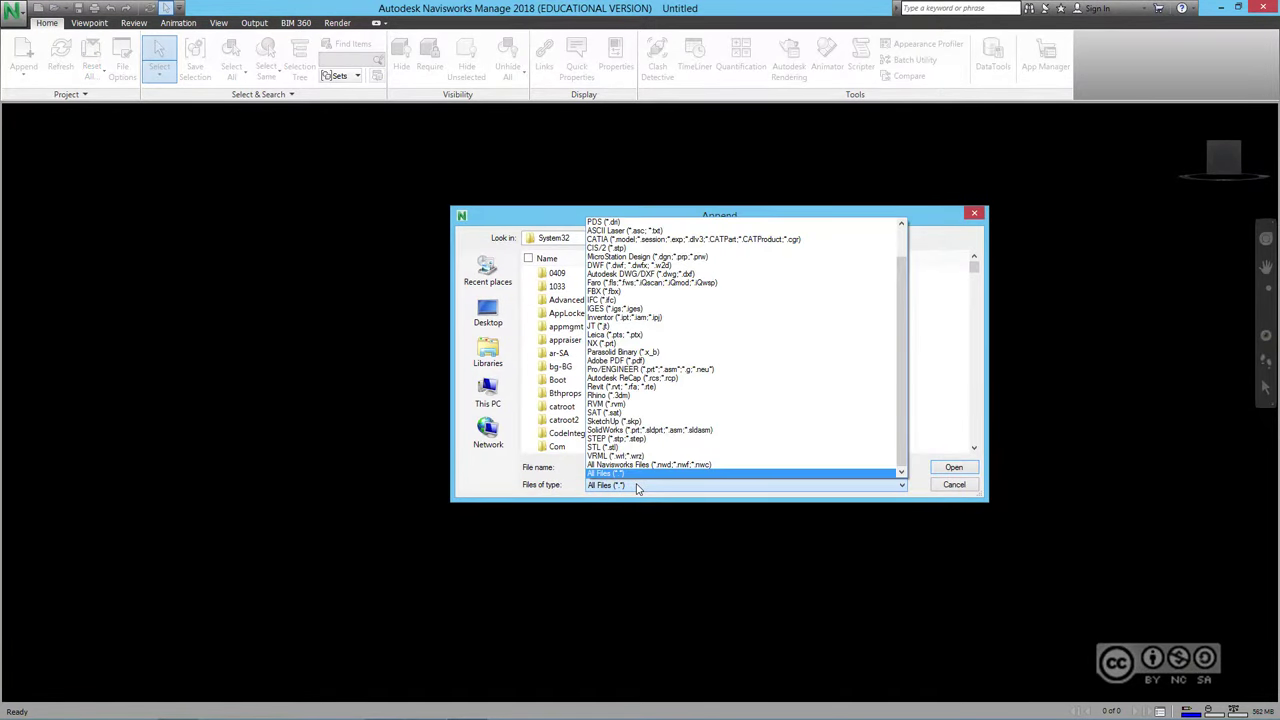
left_click_drag(907, 326, 907, 292)
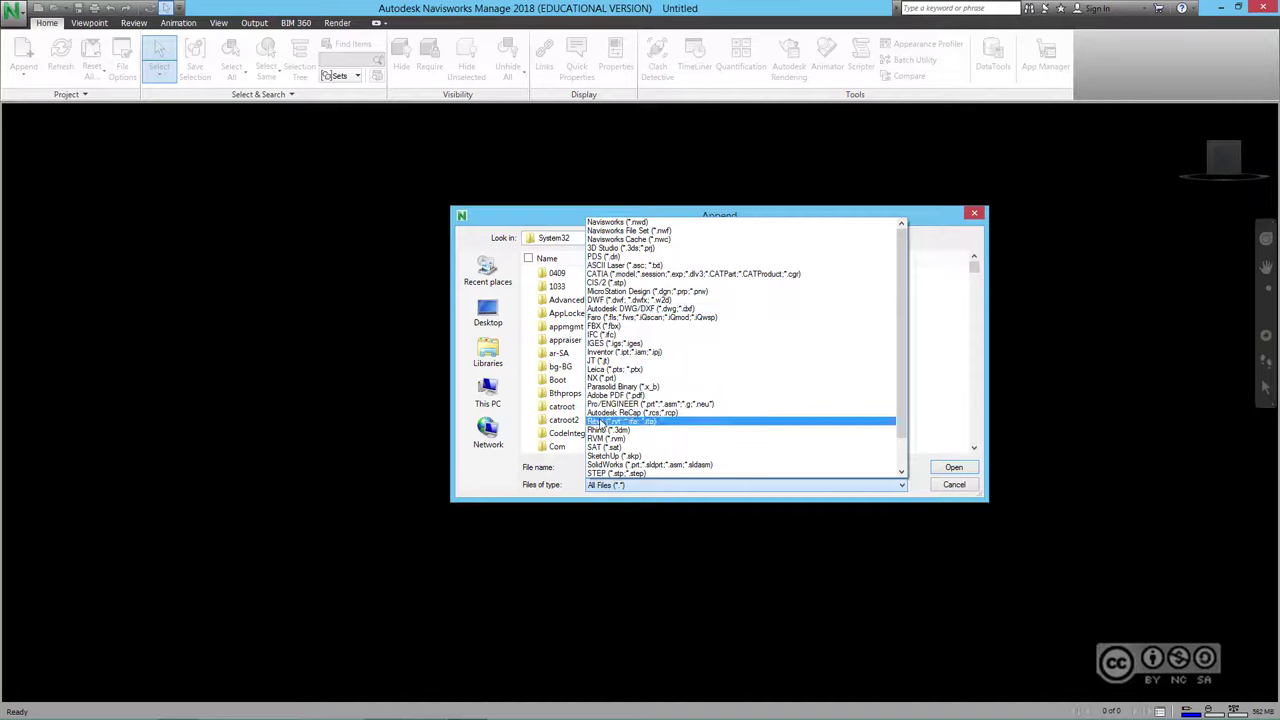
left_click(926, 218)
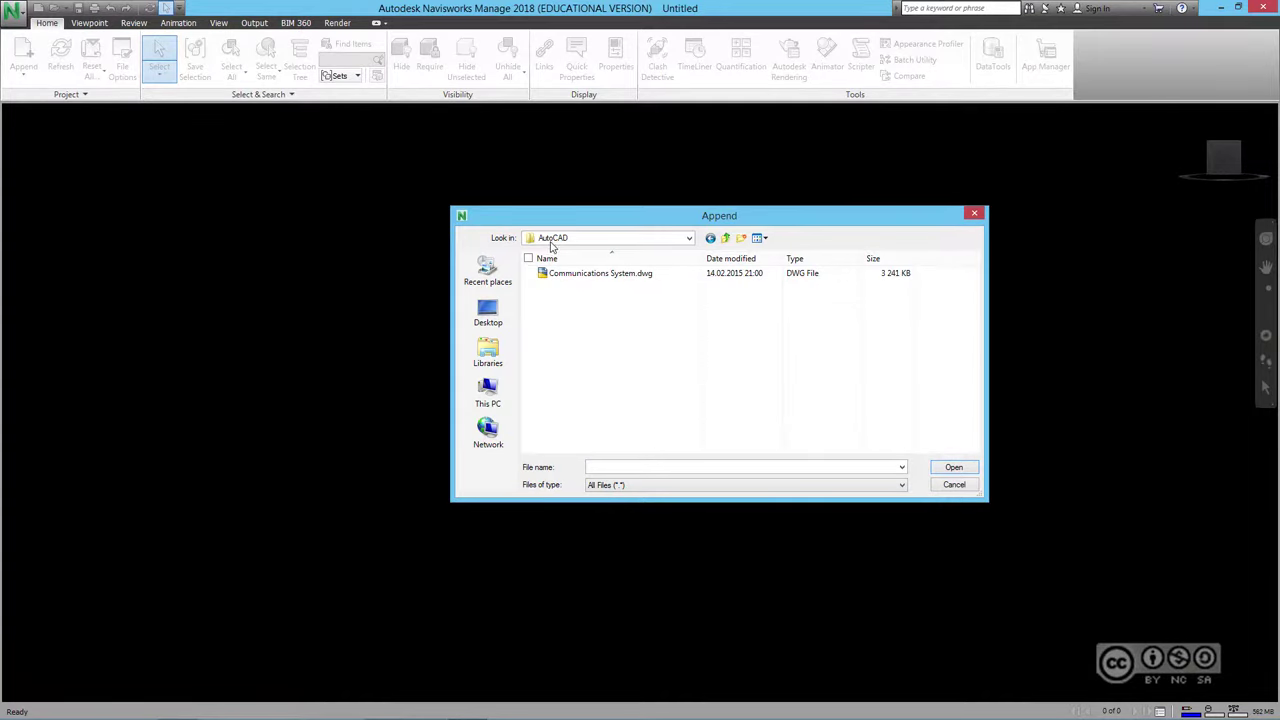
left_click(582, 274)
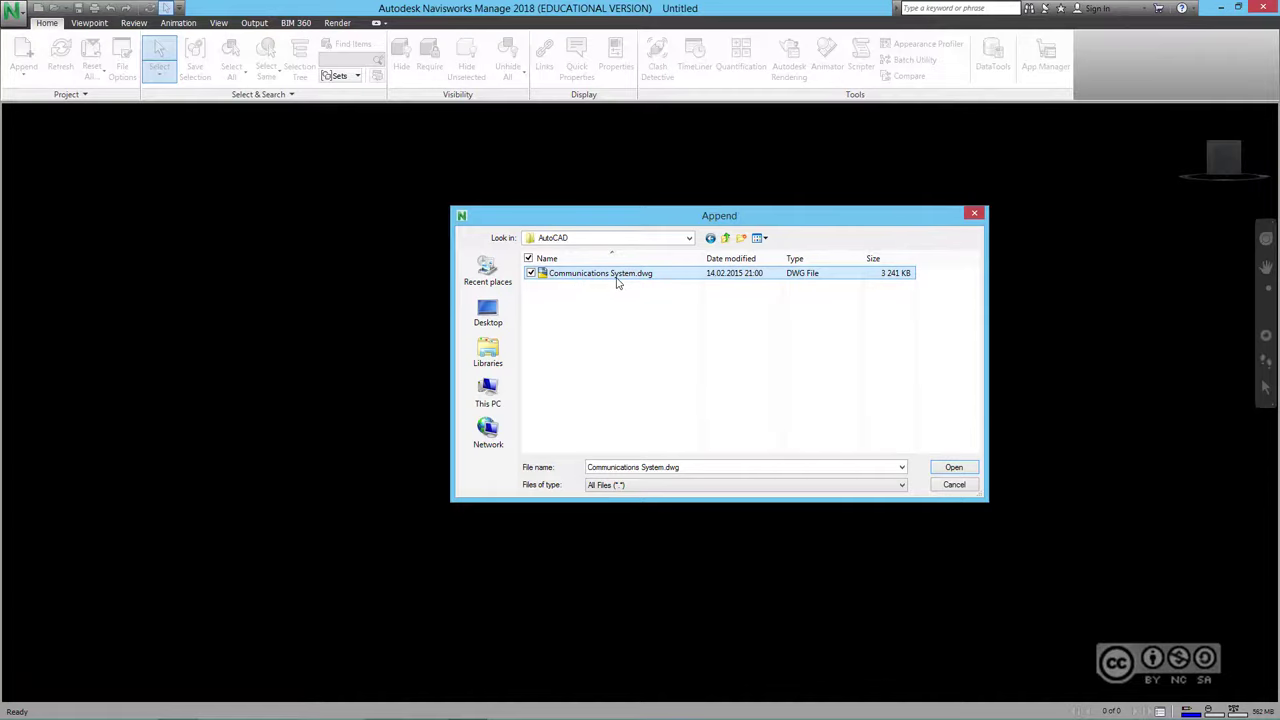
left_click(955, 468)
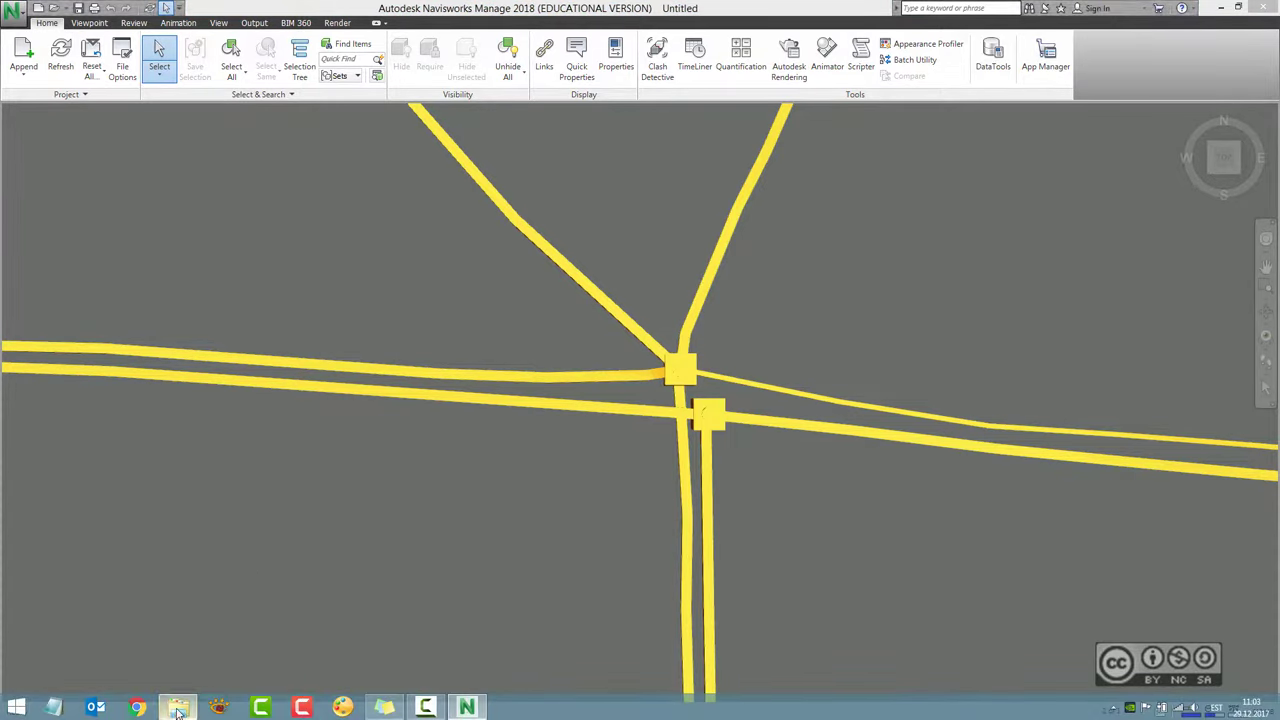
left_click(178, 707)
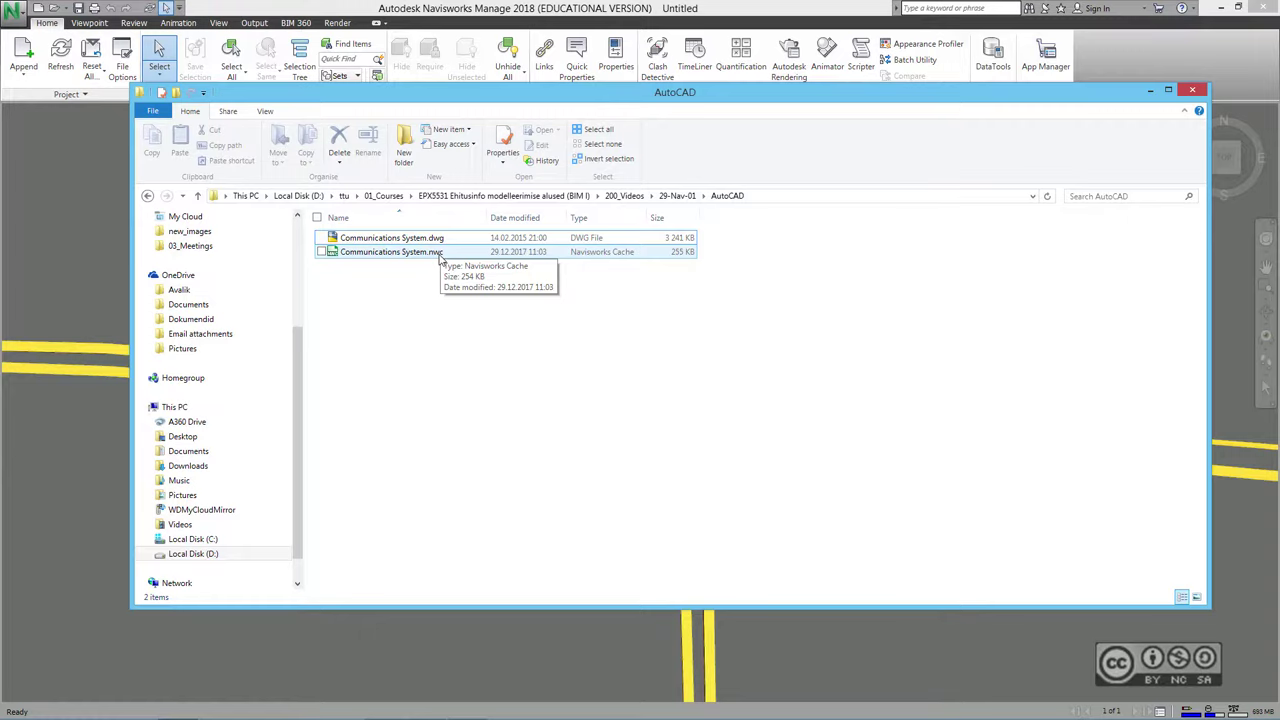
left_click(428, 240)
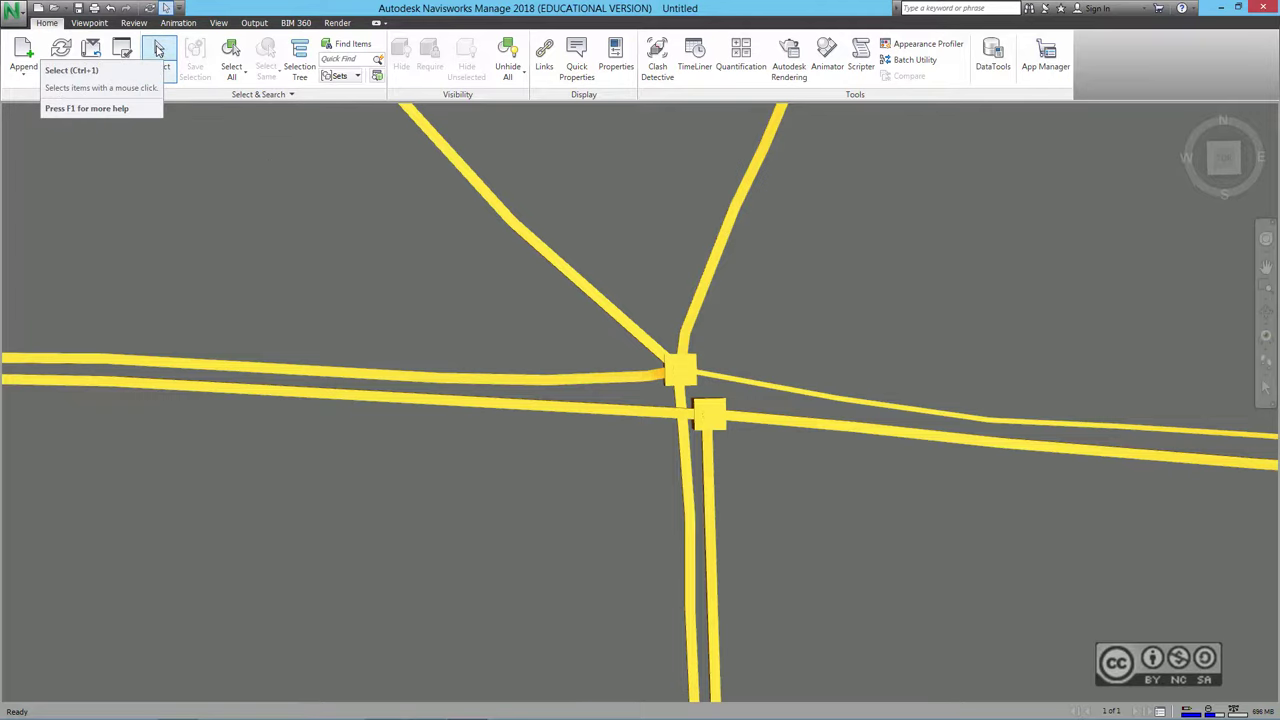
Step: Select the junction box and orbit the cable network into a 3D perspective
left_click(159, 50)
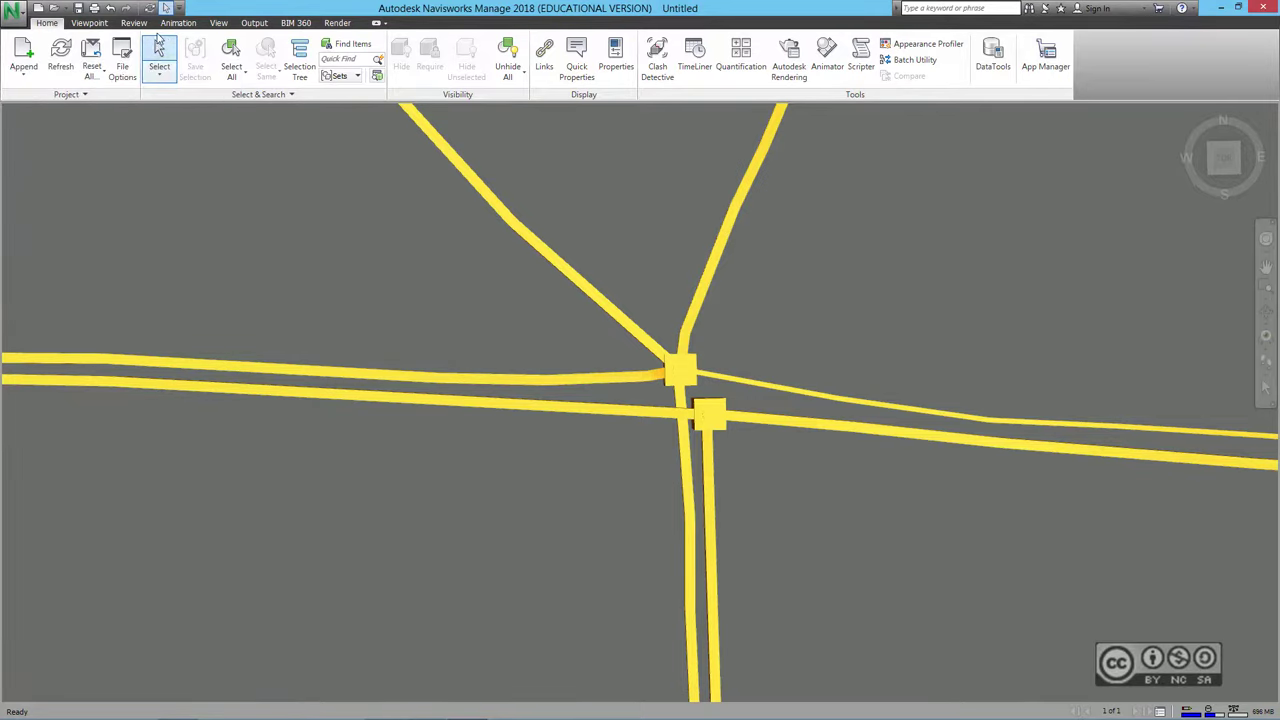
left_click(680, 370)
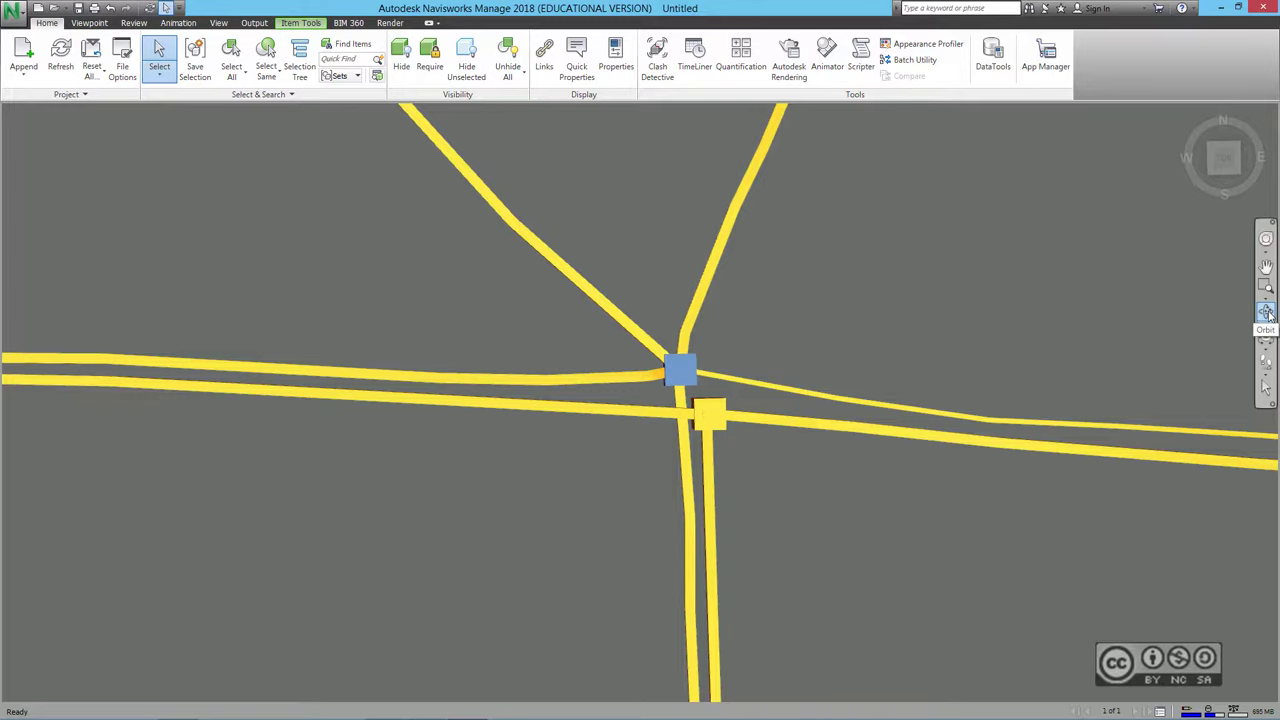
left_click(1266, 313)
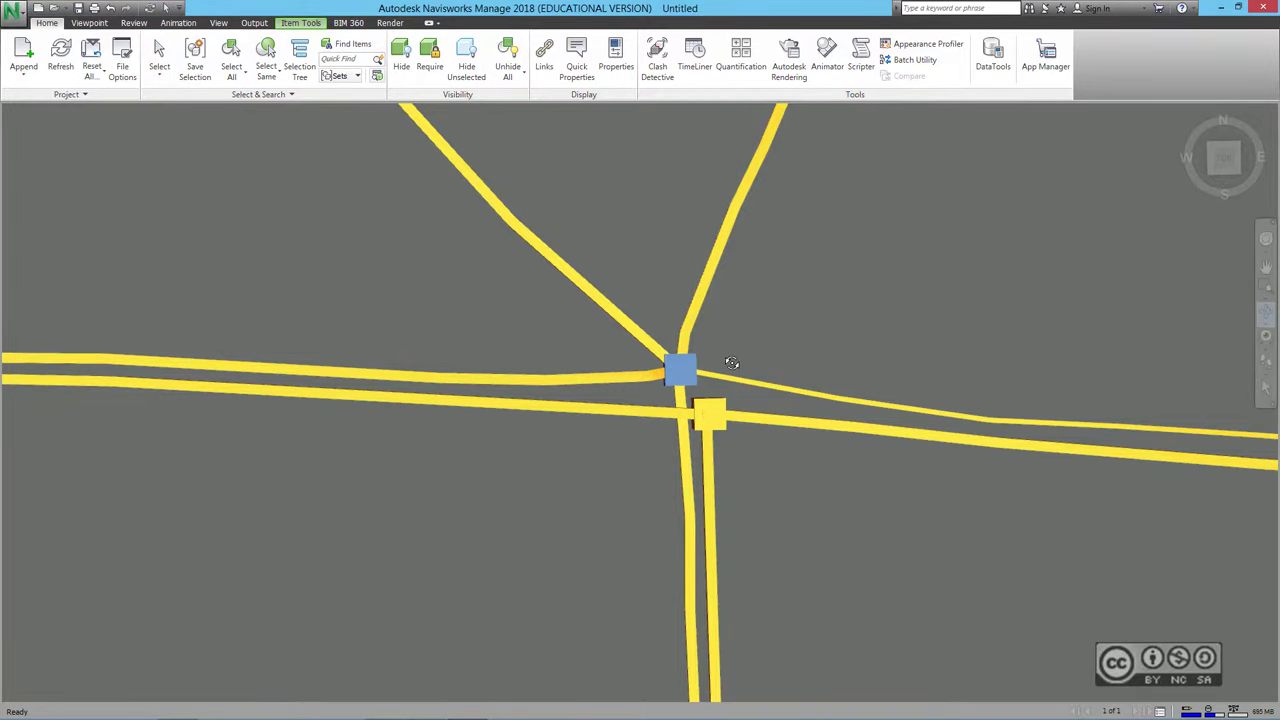
mouse_move(730, 362)
left_mouse_down()
mouse_move(727, 251)
mouse_move(915, 224)
left_mouse_up()
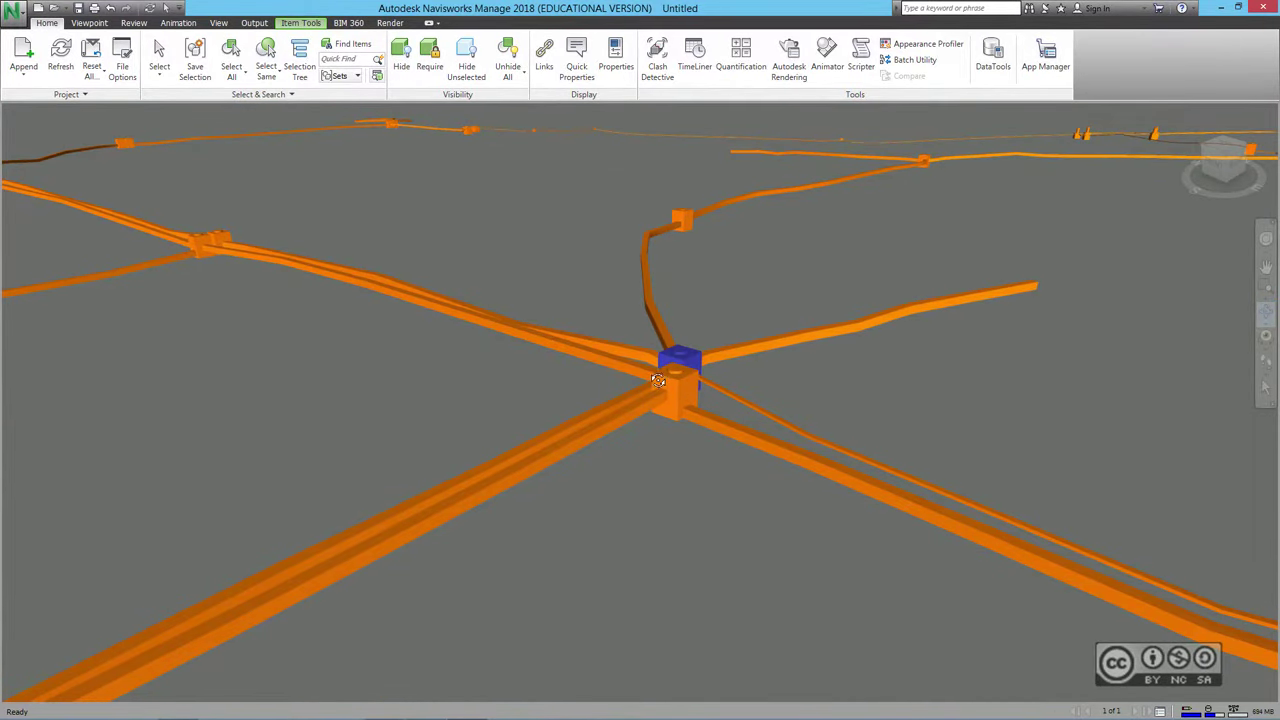
Step: Bring up and dismiss the junction box's context menu, then deselect it
right_click(670, 382)
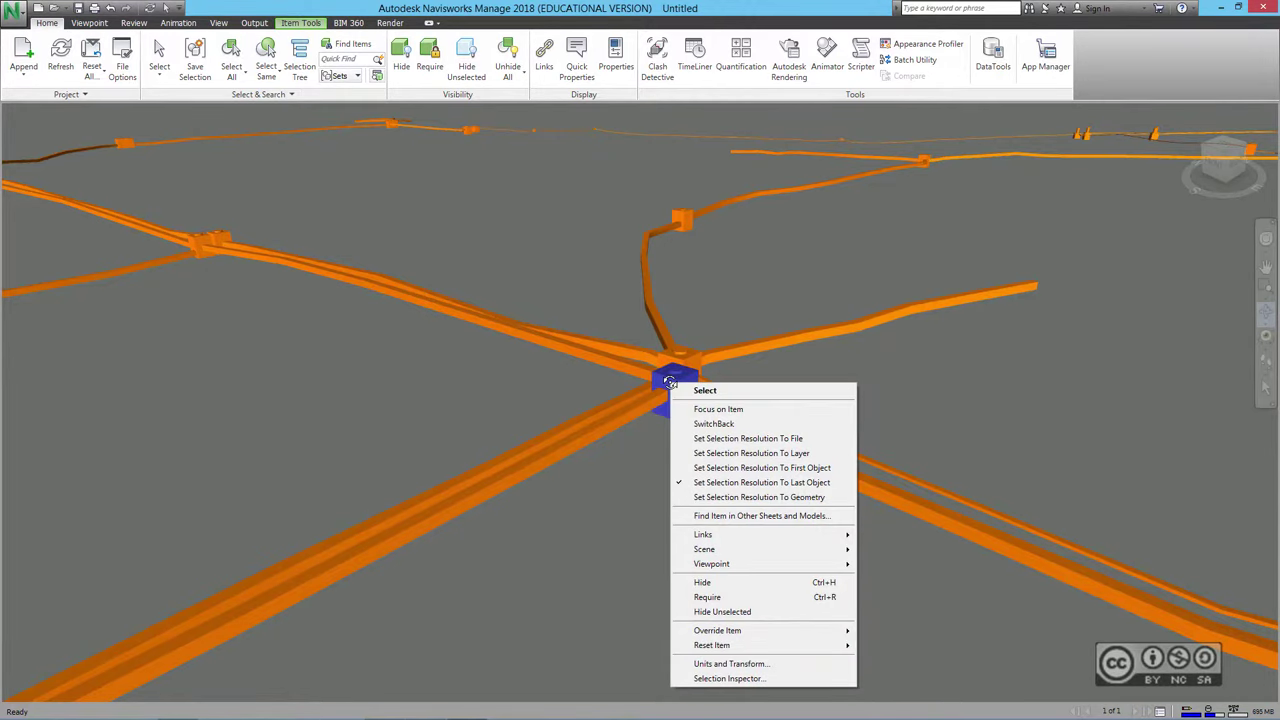
right_click(666, 354)
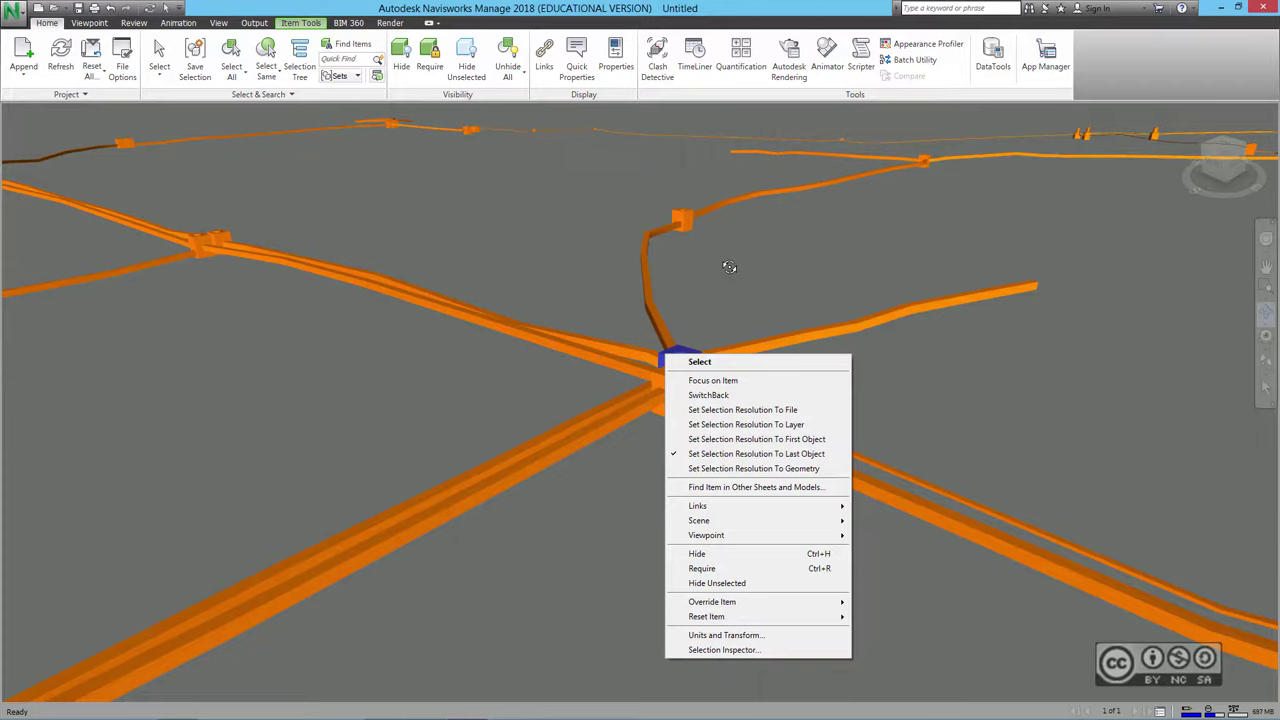
left_click(700, 361)
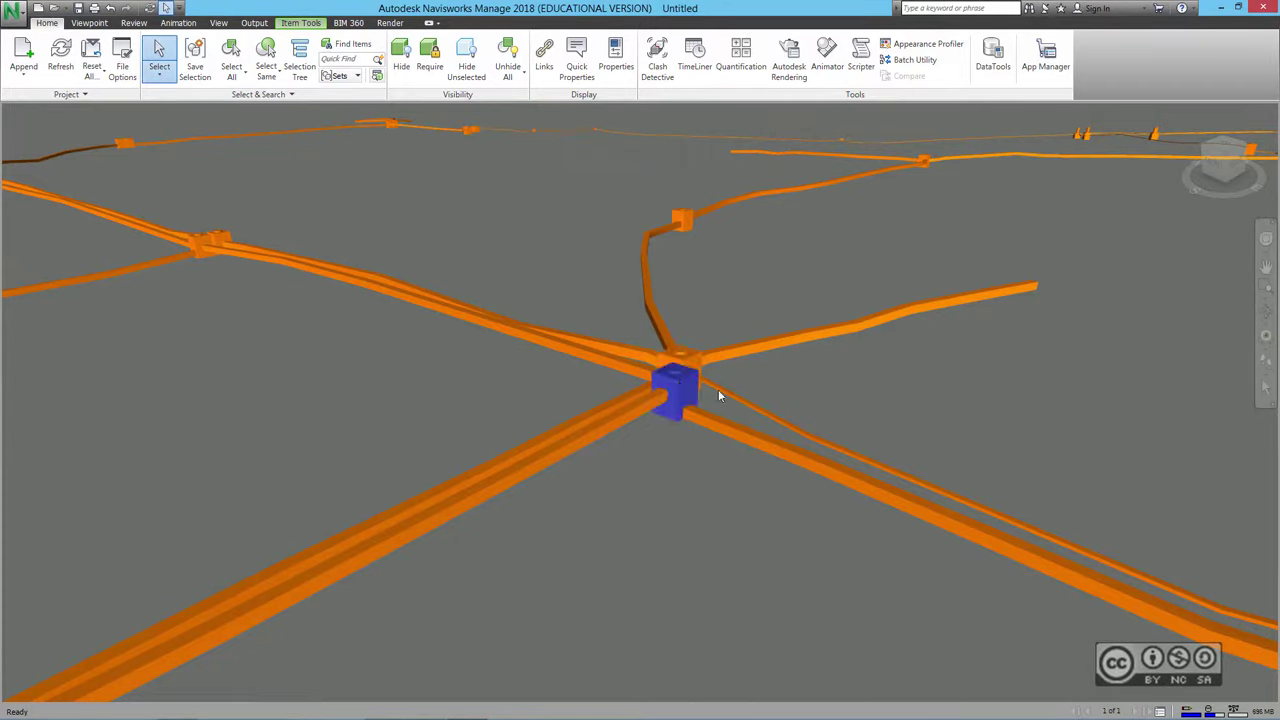
left_click(921, 385)
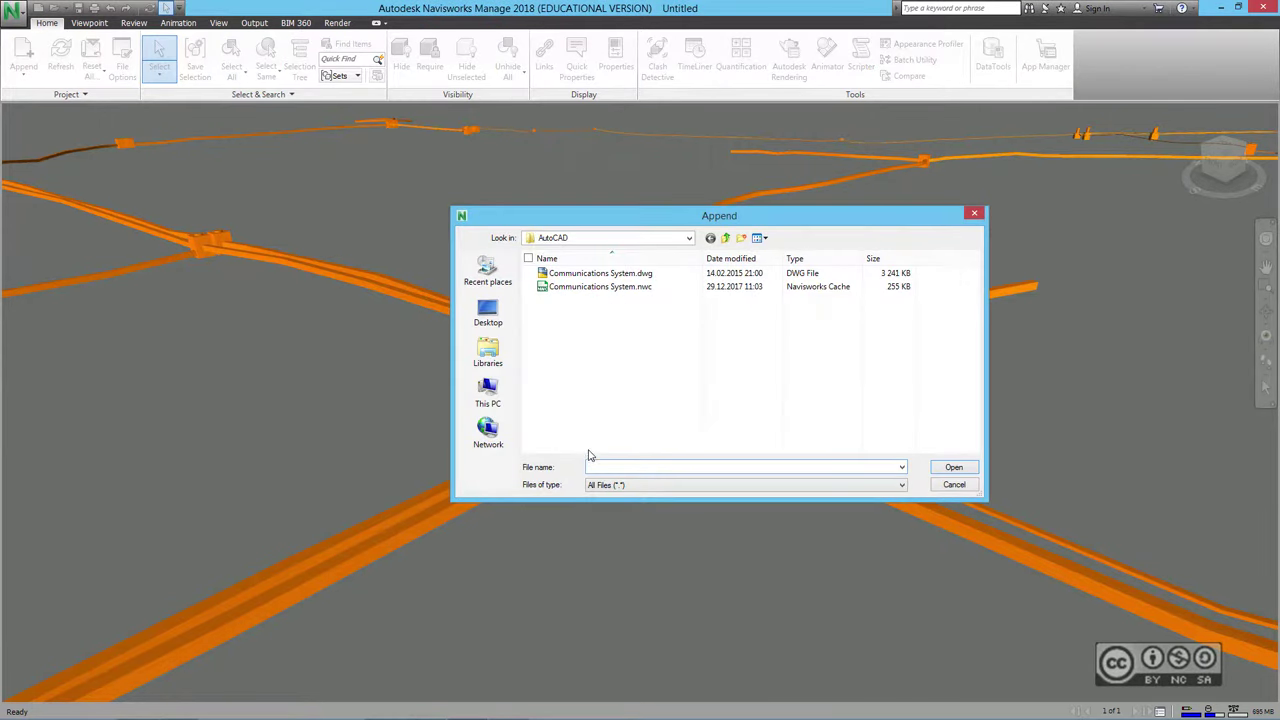
Step: Cancel the Append dialog with All Files (*.*) kept, adding no file
left_click(614, 488)
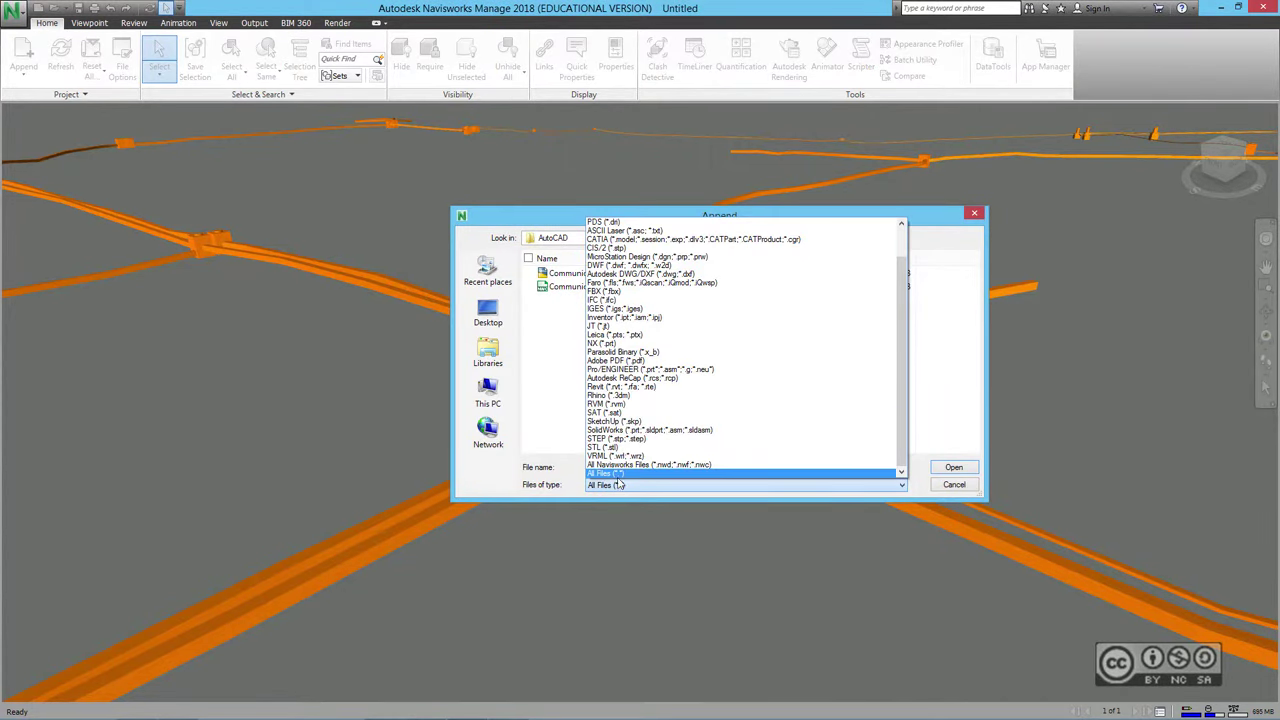
left_click(494, 480)
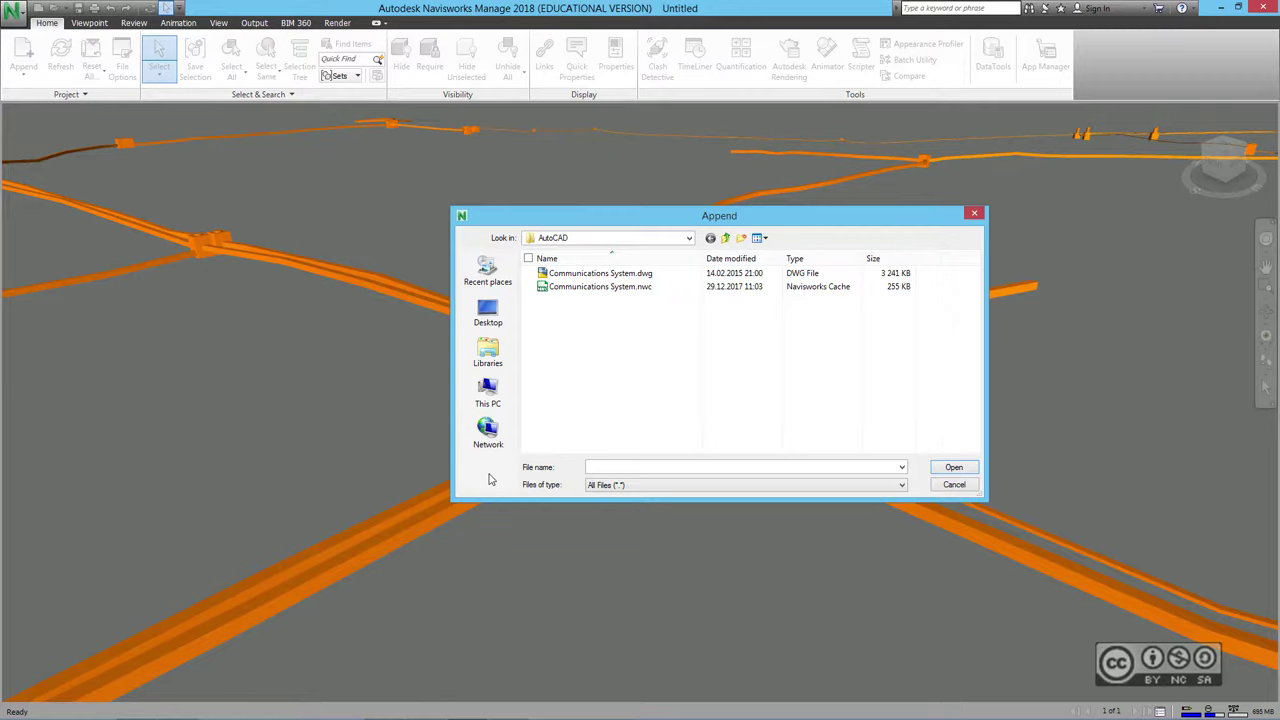
left_click(954, 484)
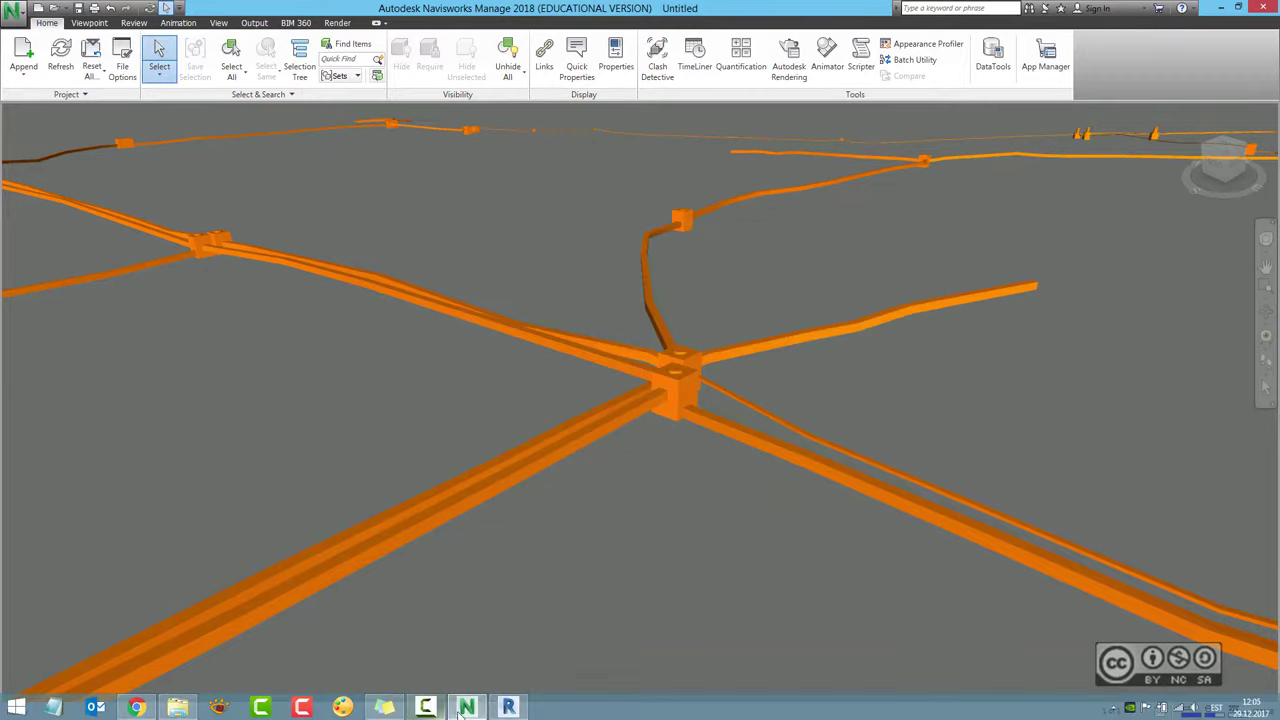
Step: Open Architectural.rvt in Revit, showing its default 3D view
left_click(510, 708)
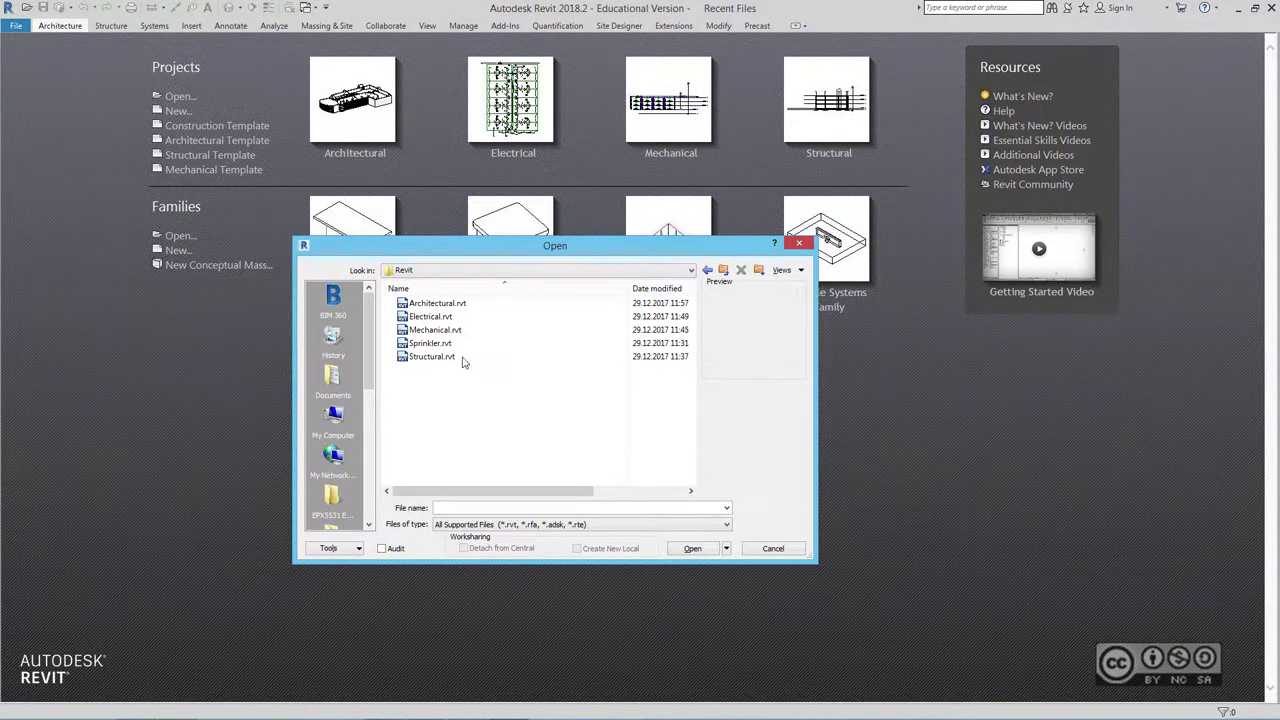
left_click(437, 304)
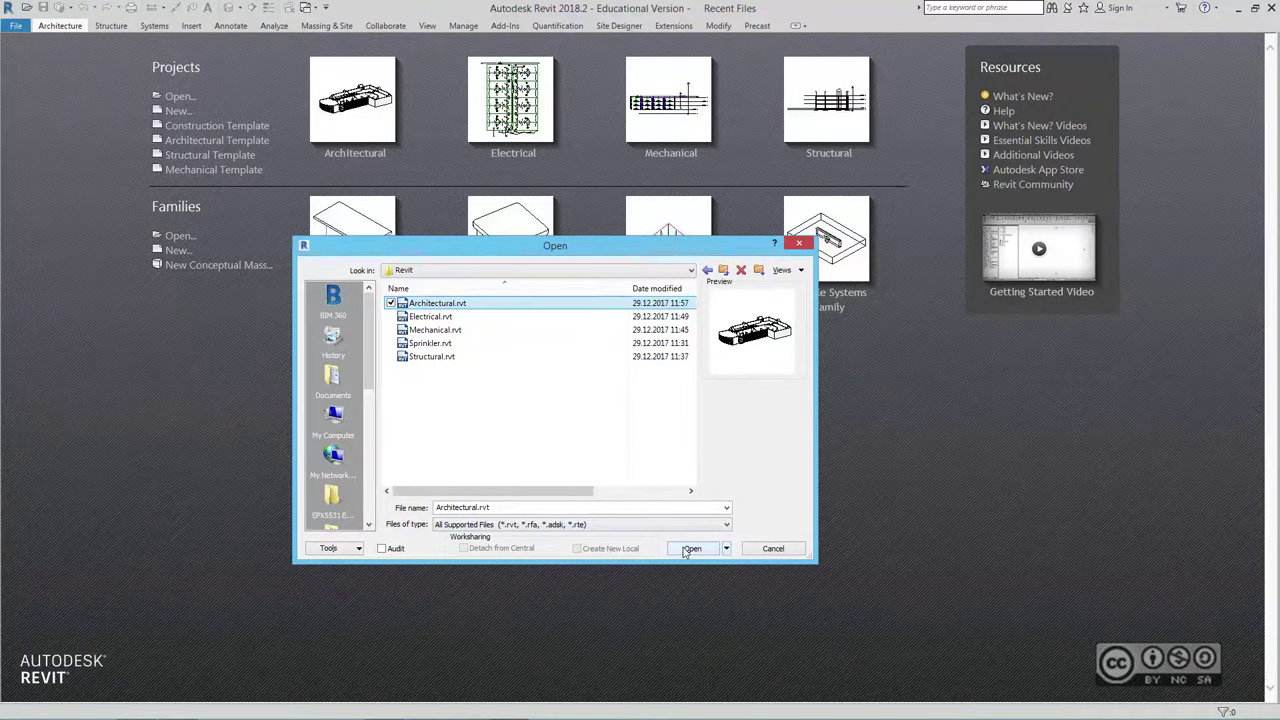
left_click(690, 549)
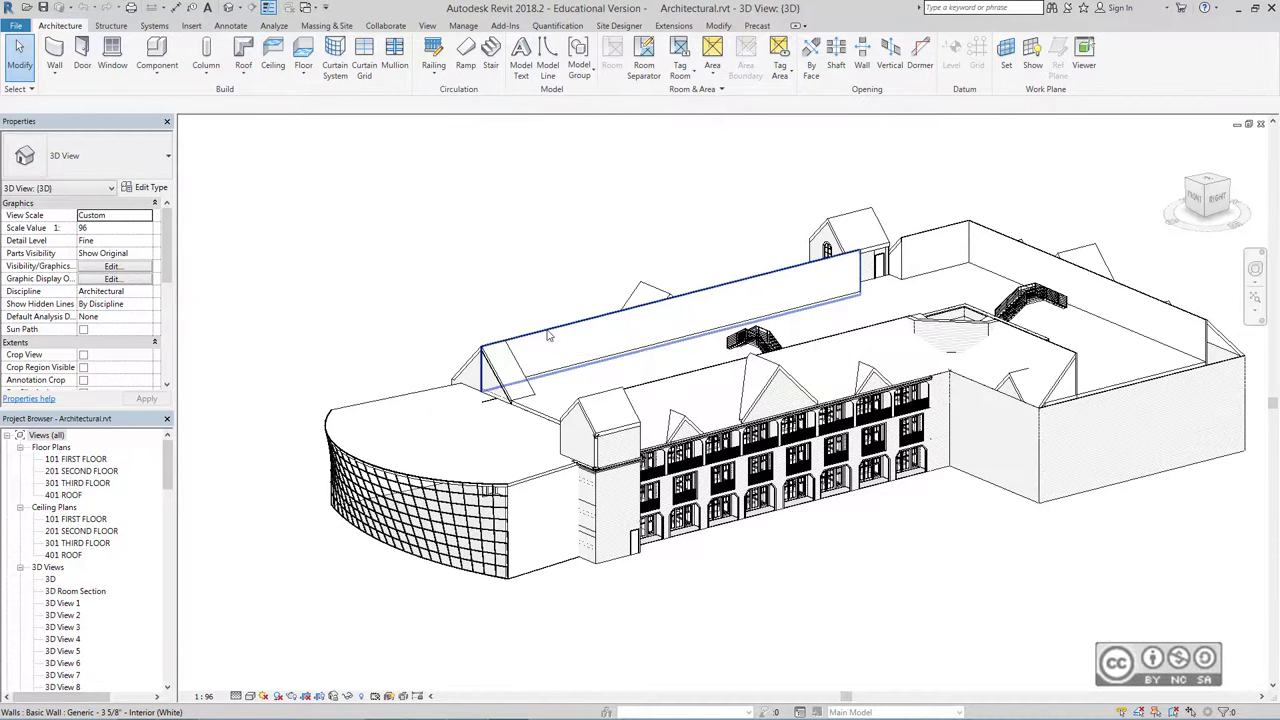
Step: Hide the tall generic roof wall using Hide in View > Elements
left_click(548, 336)
right_click(464, 221)
mouse_move(510, 302)
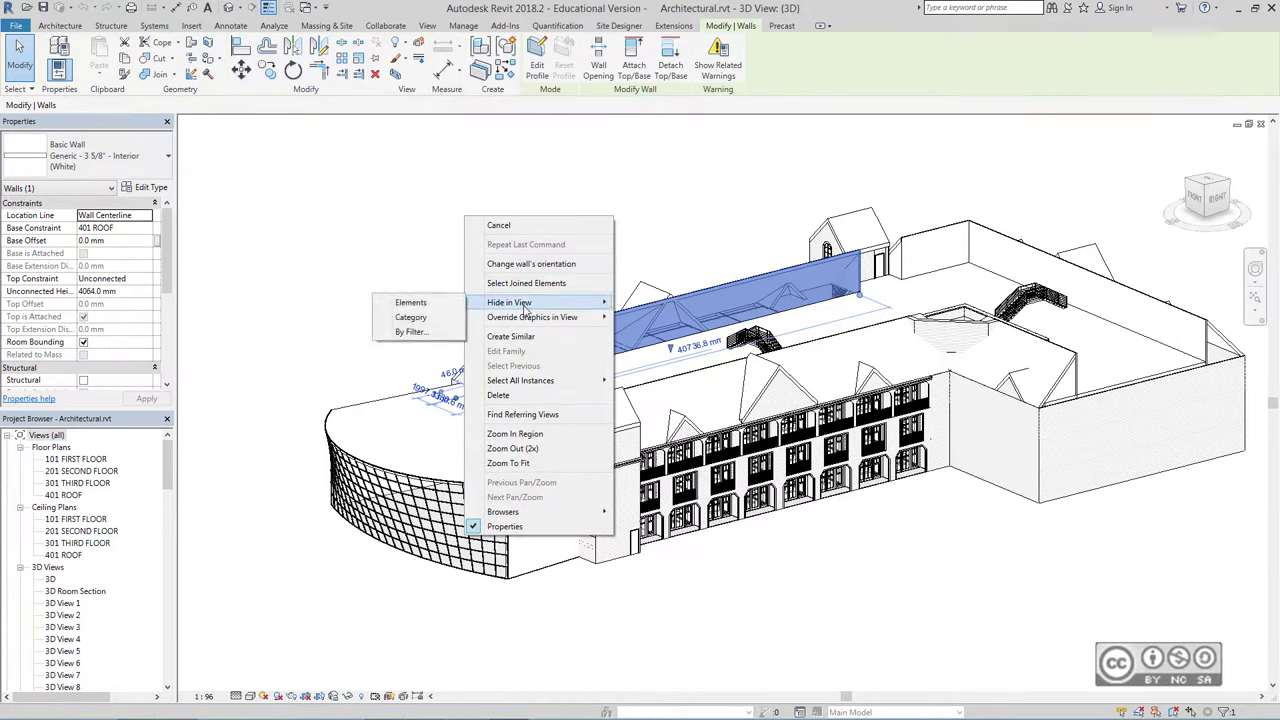
left_click(431, 302)
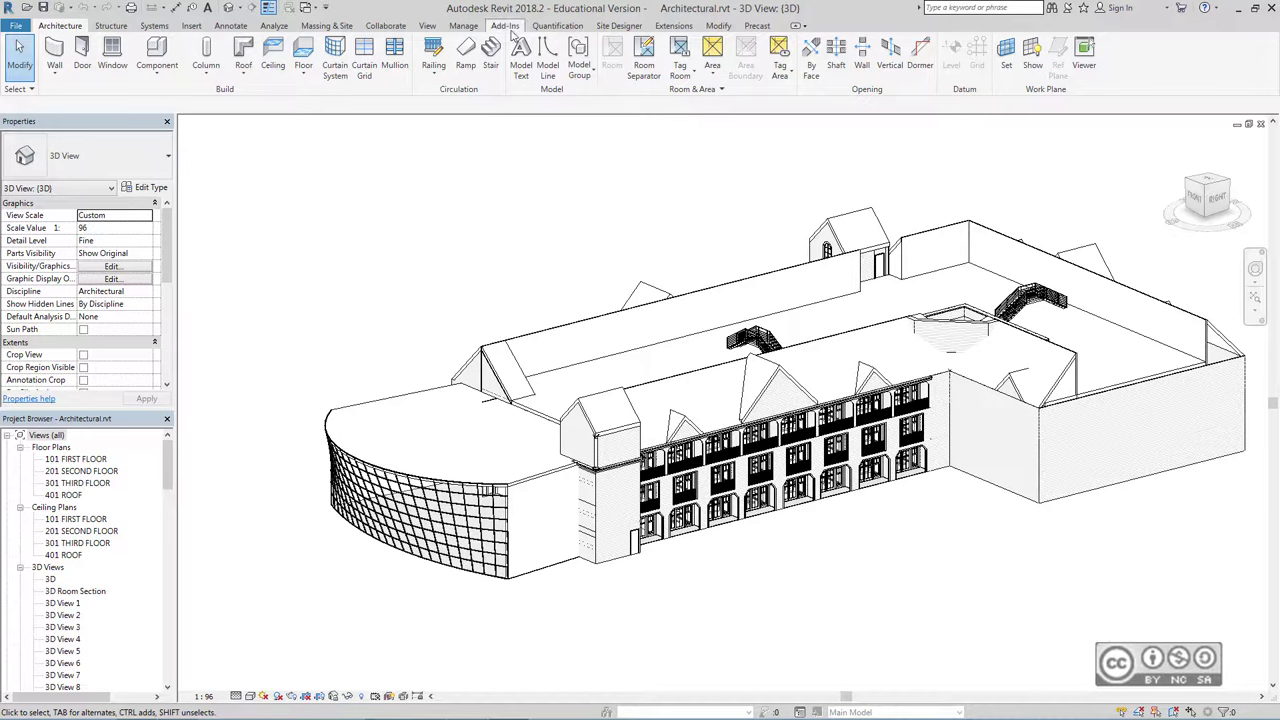
Step: Start the Navisworks 2018 export with its coordinates set to Project Internal
left_click(507, 27)
left_click(60, 60)
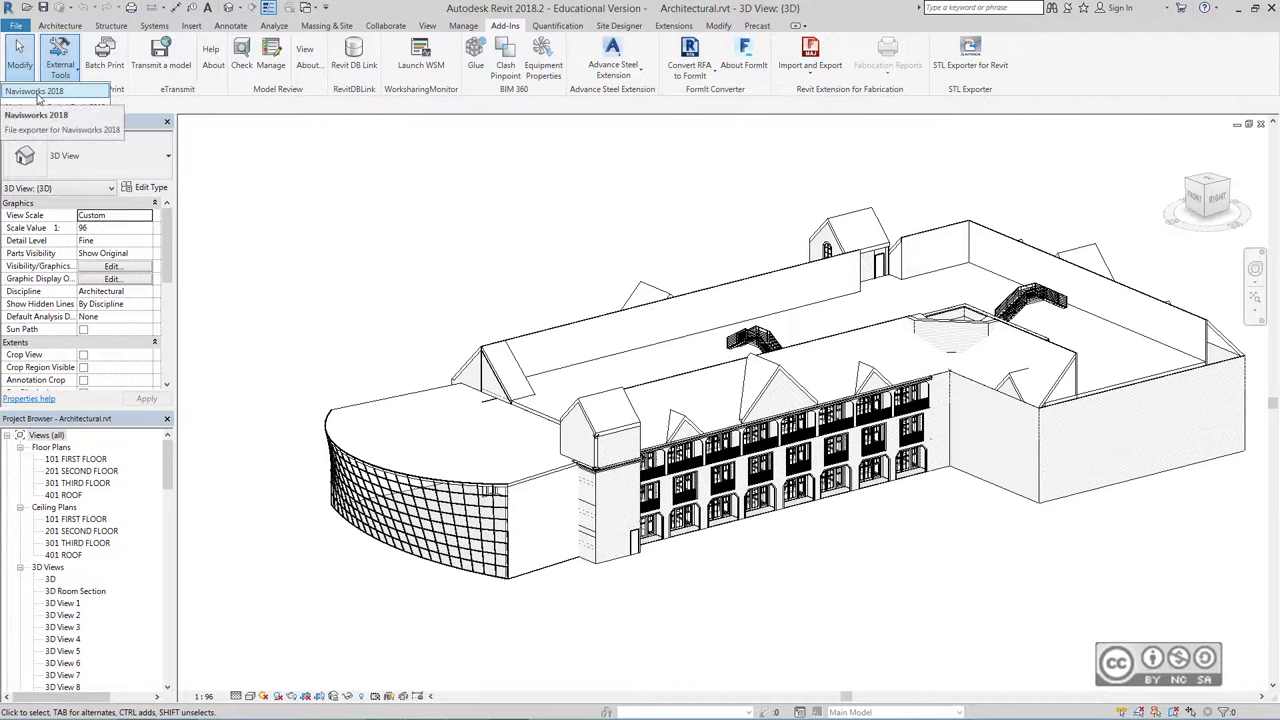
left_click(37, 93)
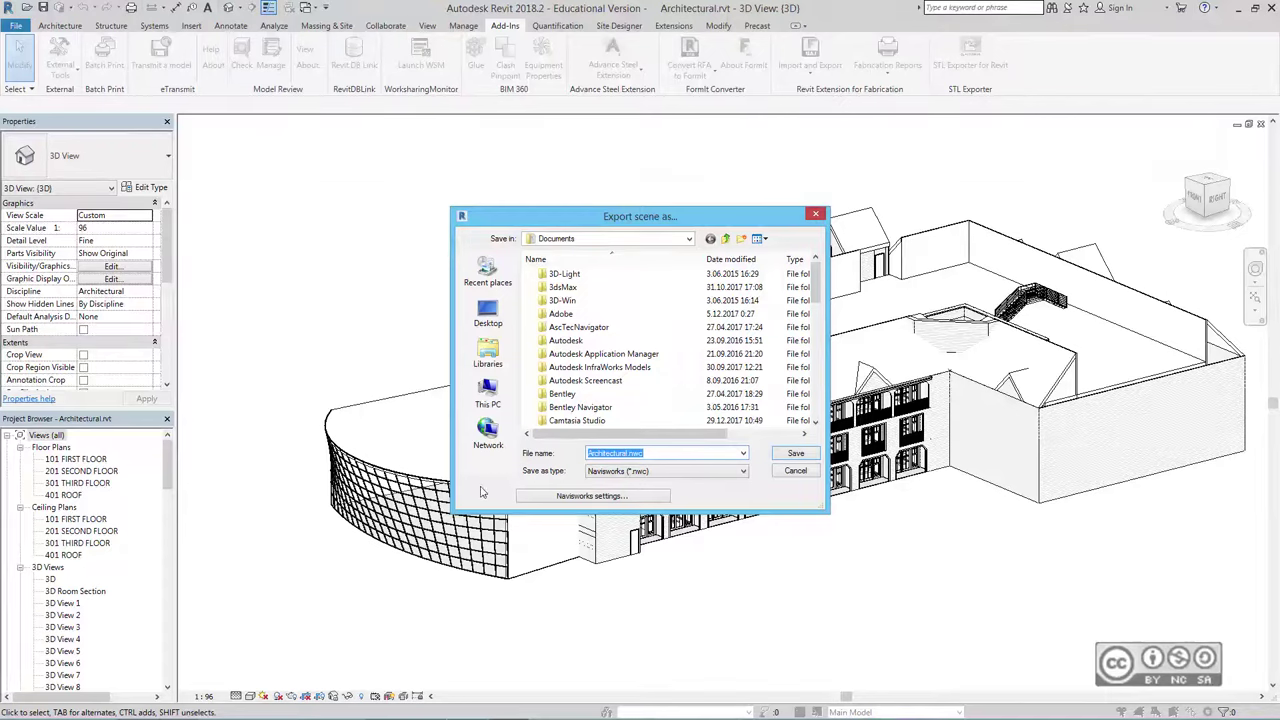
left_click(591, 500)
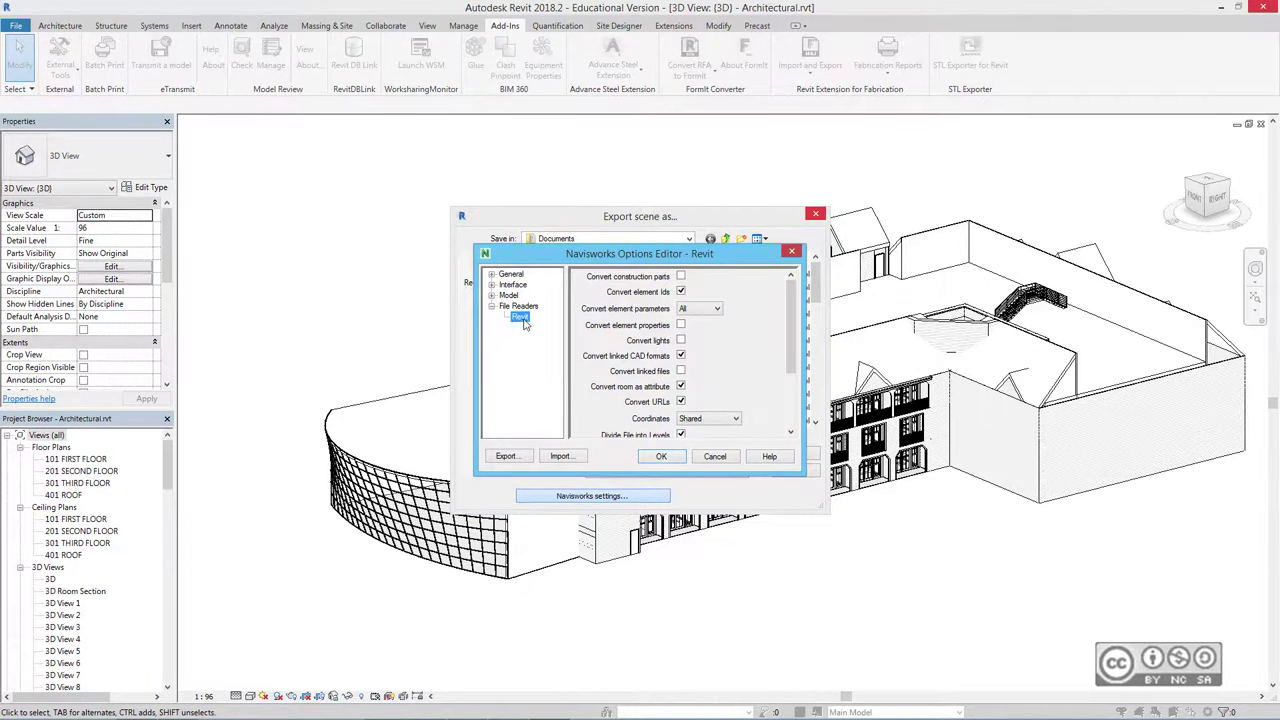
left_click_drag(791, 352, 791, 408)
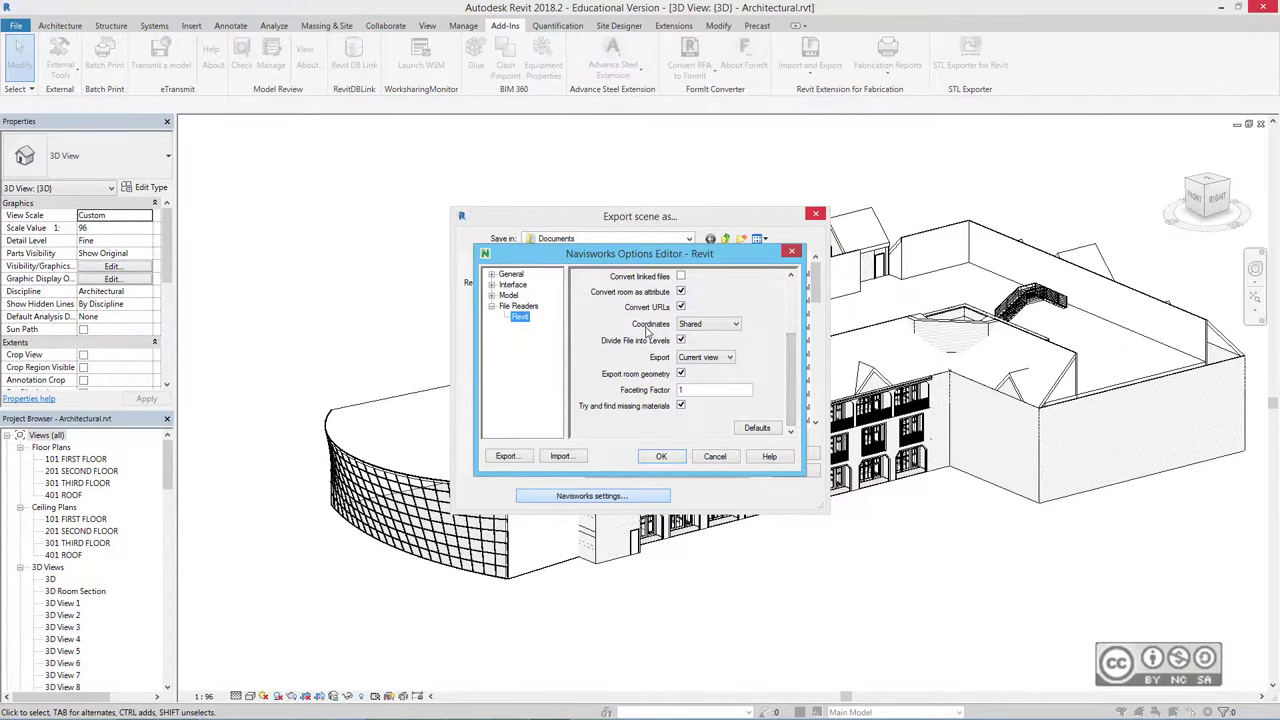
left_click(700, 328)
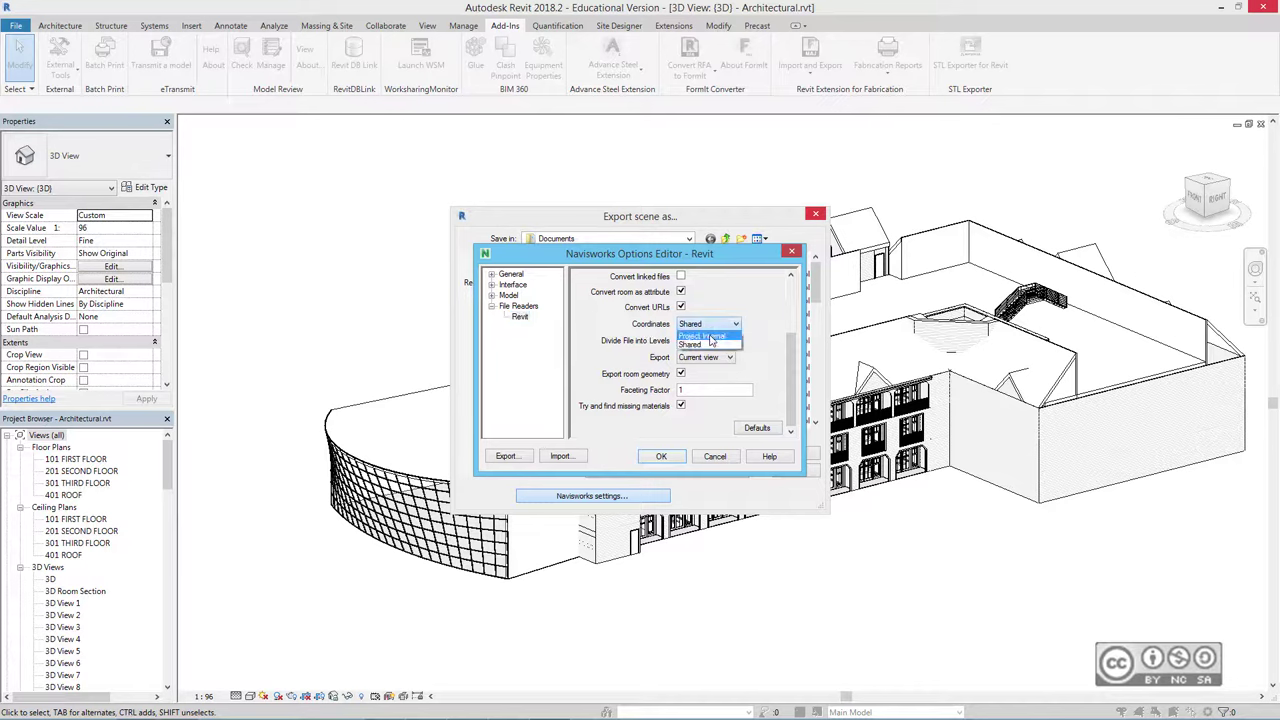
left_click(708, 336)
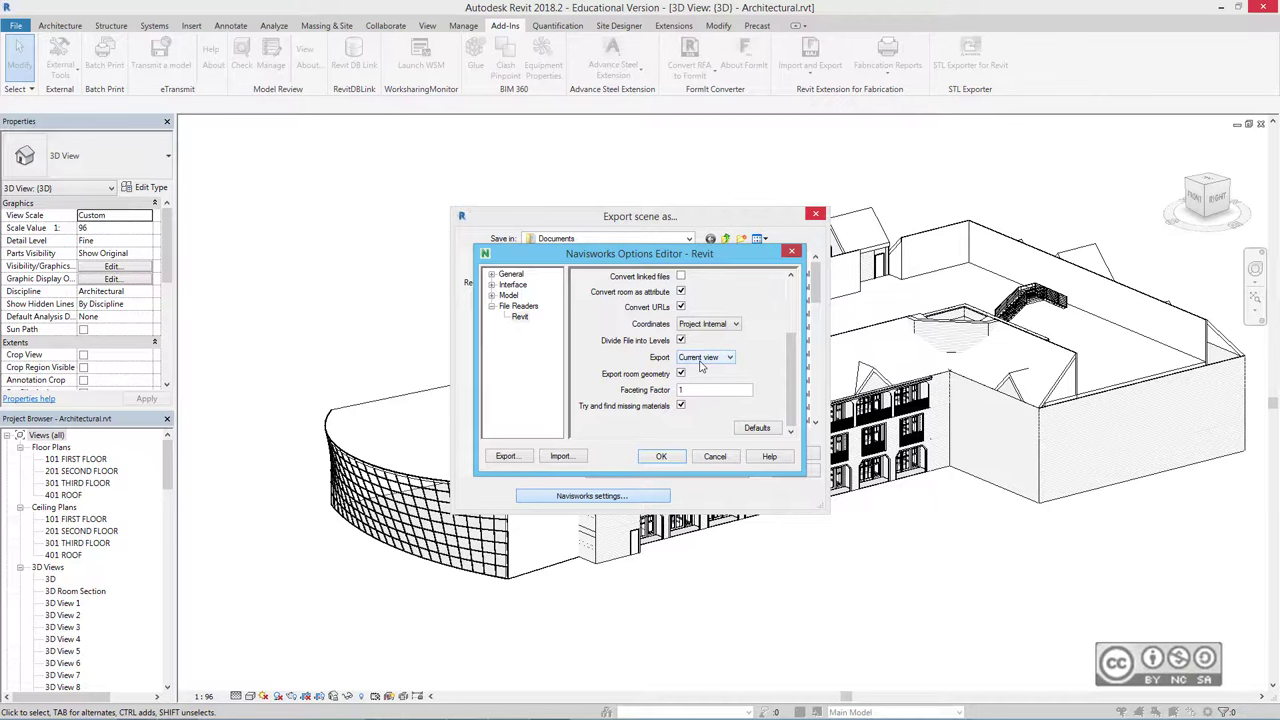
left_click_drag(791, 372, 792, 338)
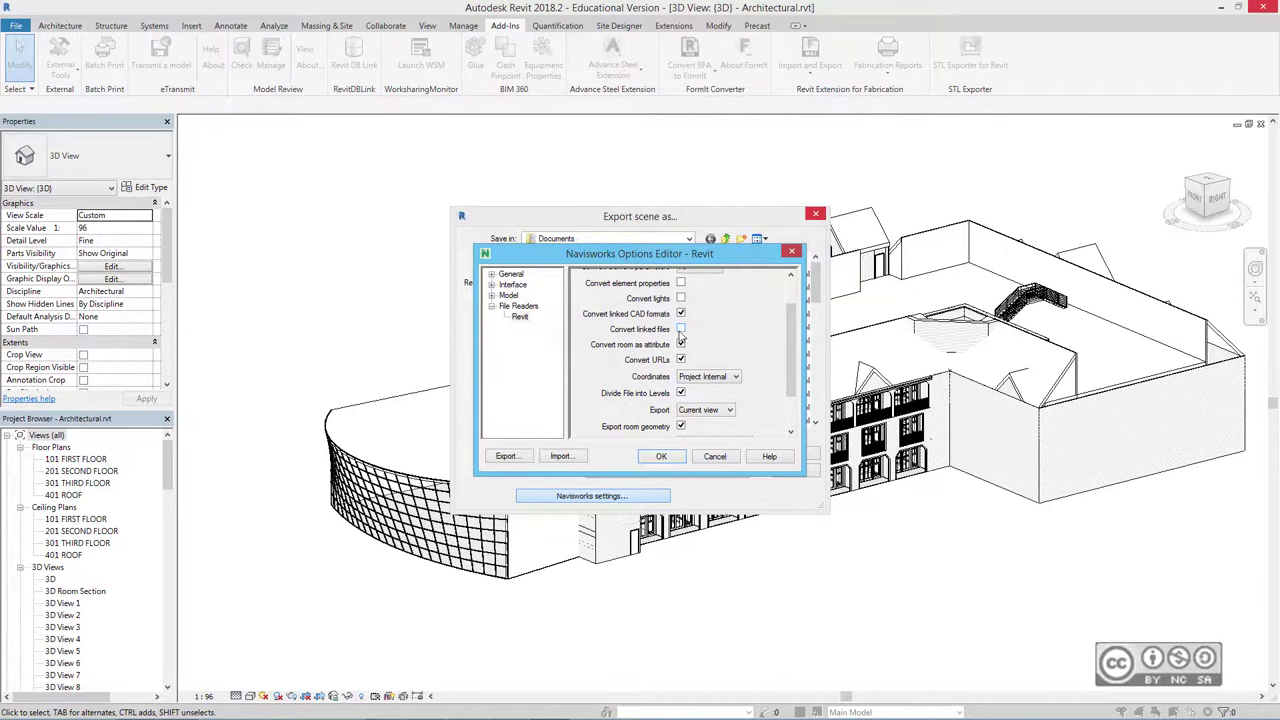
left_click(661, 456)
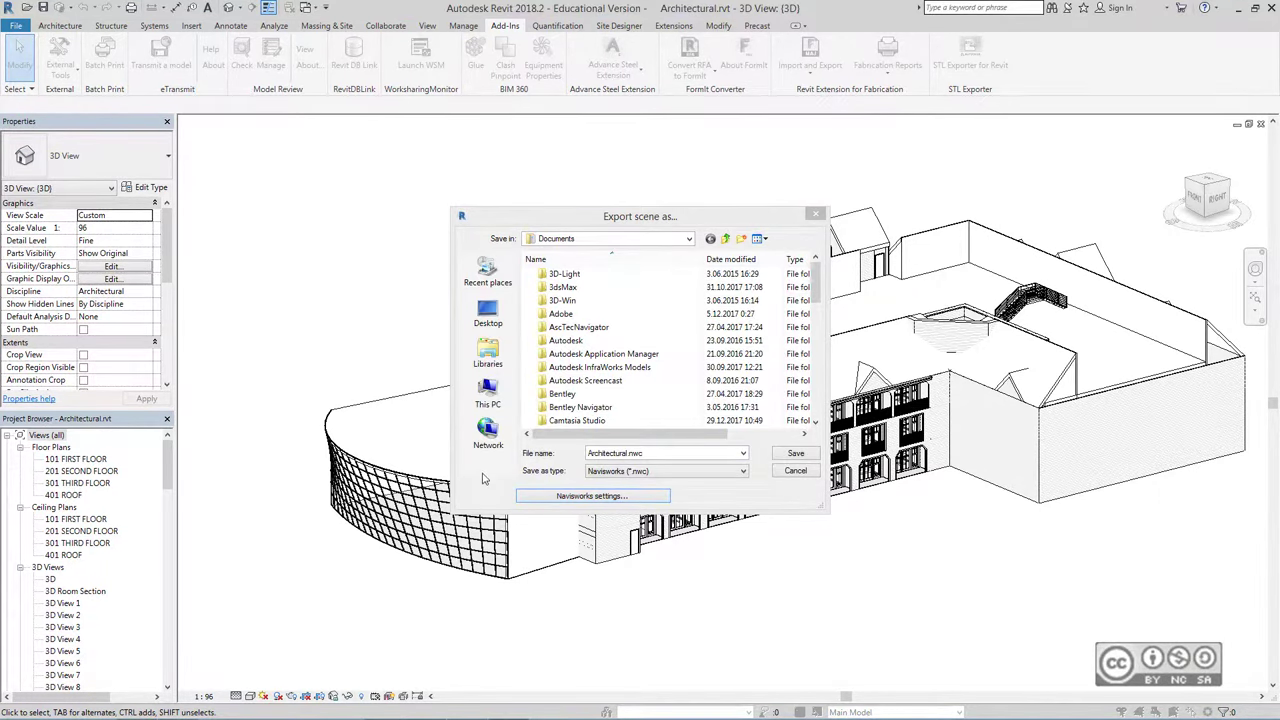
Step: Save the export as Architectural.nwc in the Navisworks folder and minimise Revit
left_click(614, 471)
left_click(614, 484)
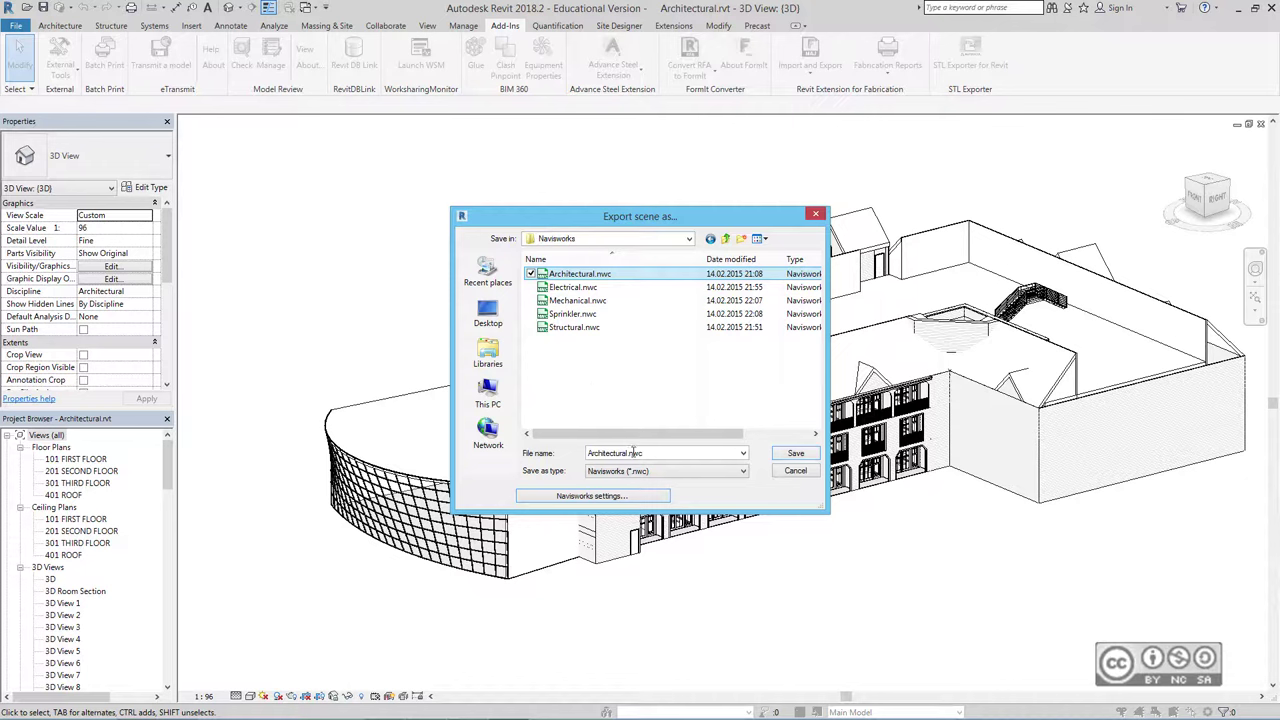
left_click(796, 454)
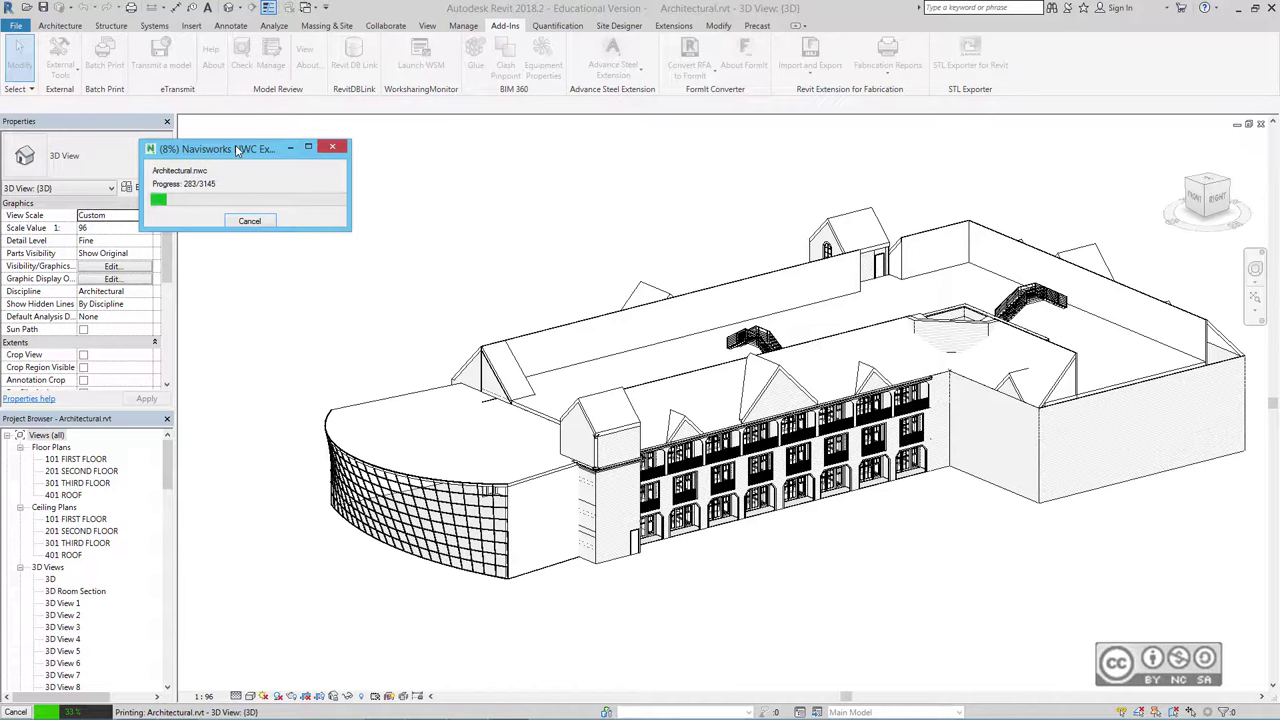
left_click(1239, 12)
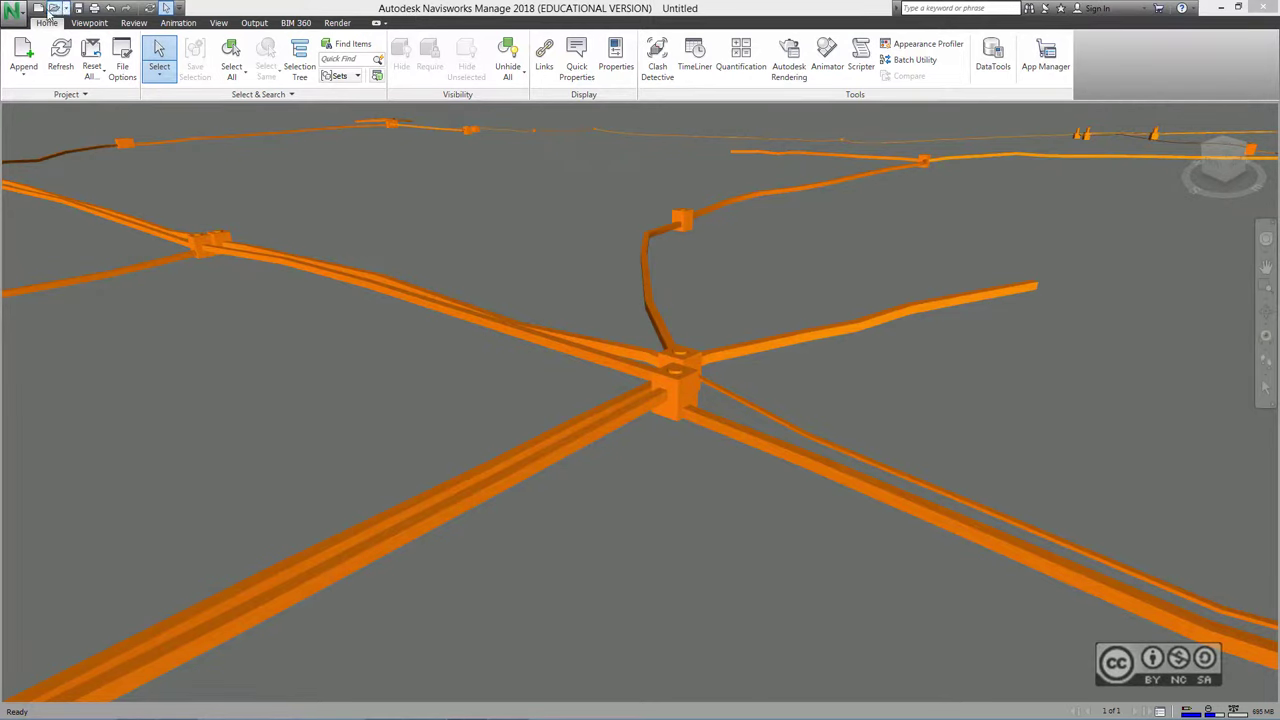
Step: Start a new scene, append Architectural.nwc, and orbit to an oblique 3D view
left_click(38, 10)
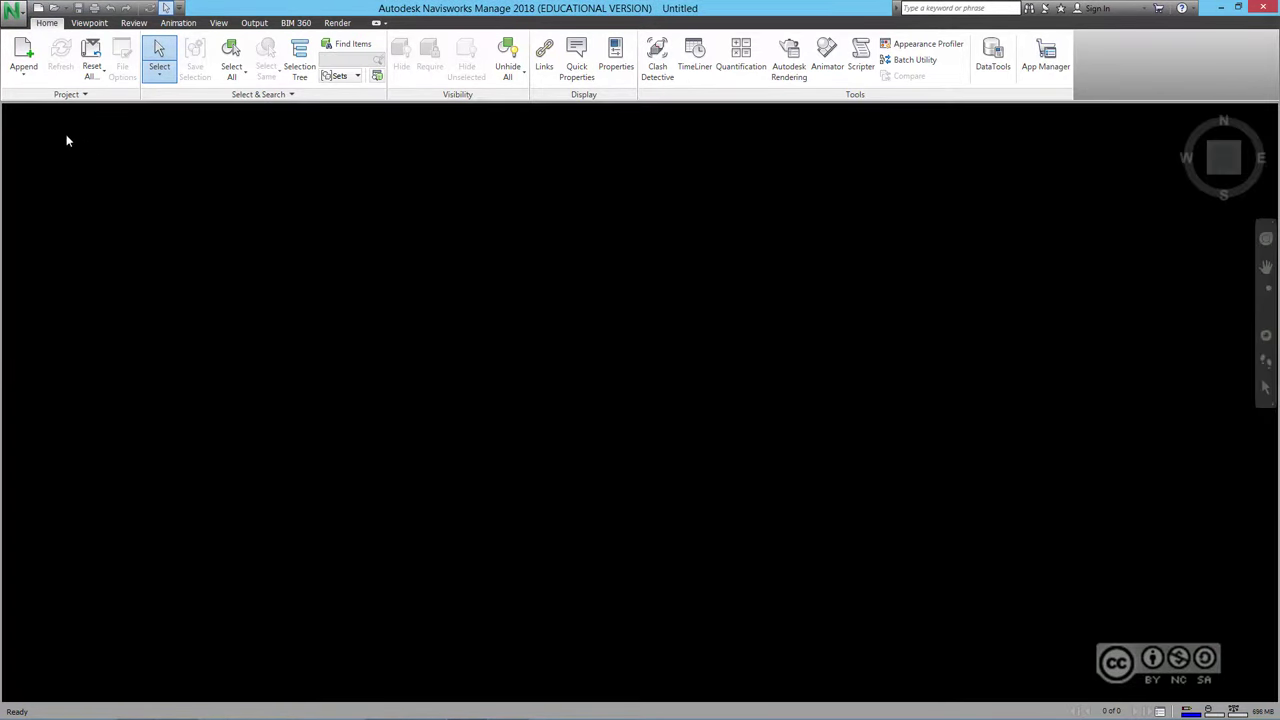
left_click(23, 55)
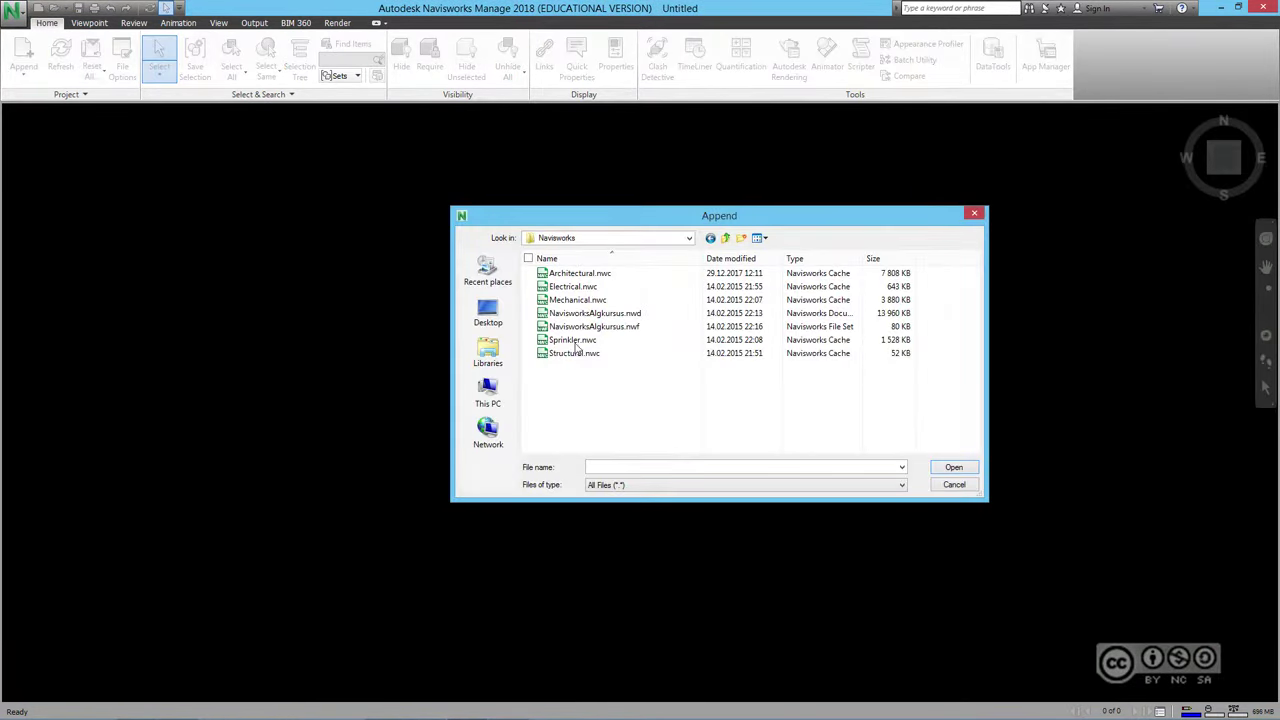
left_click(596, 278)
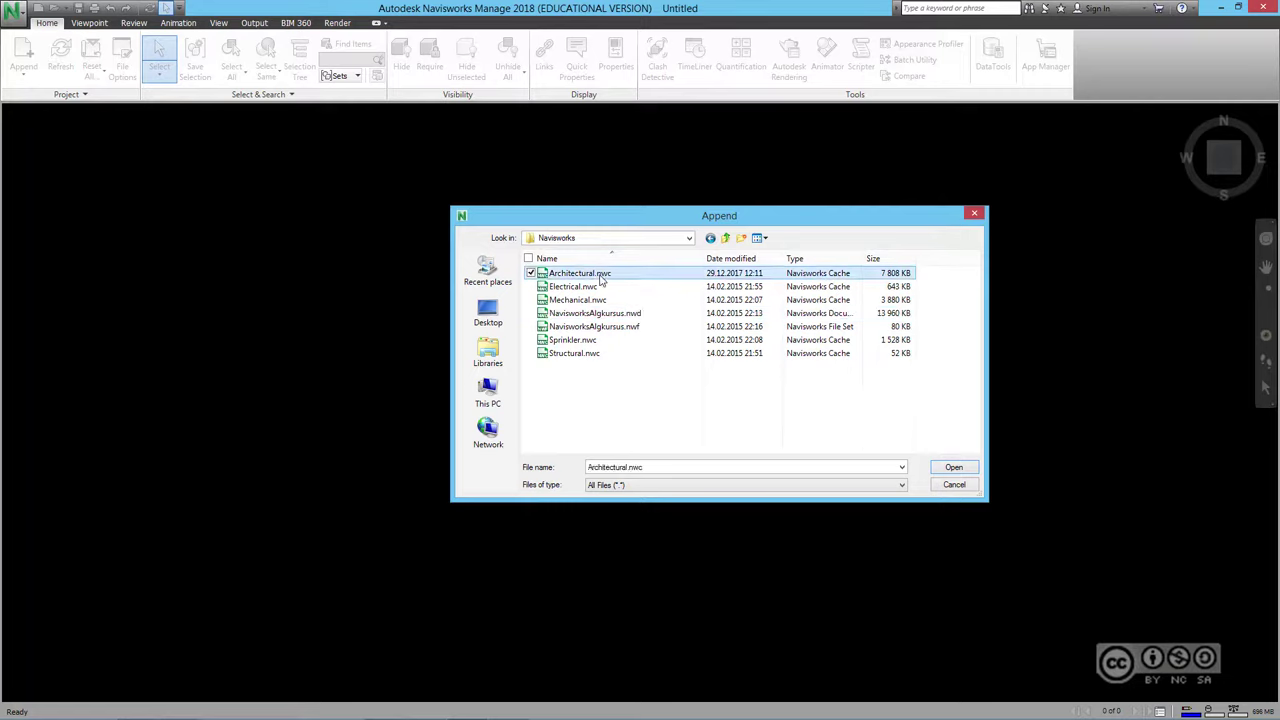
left_click(952, 470)
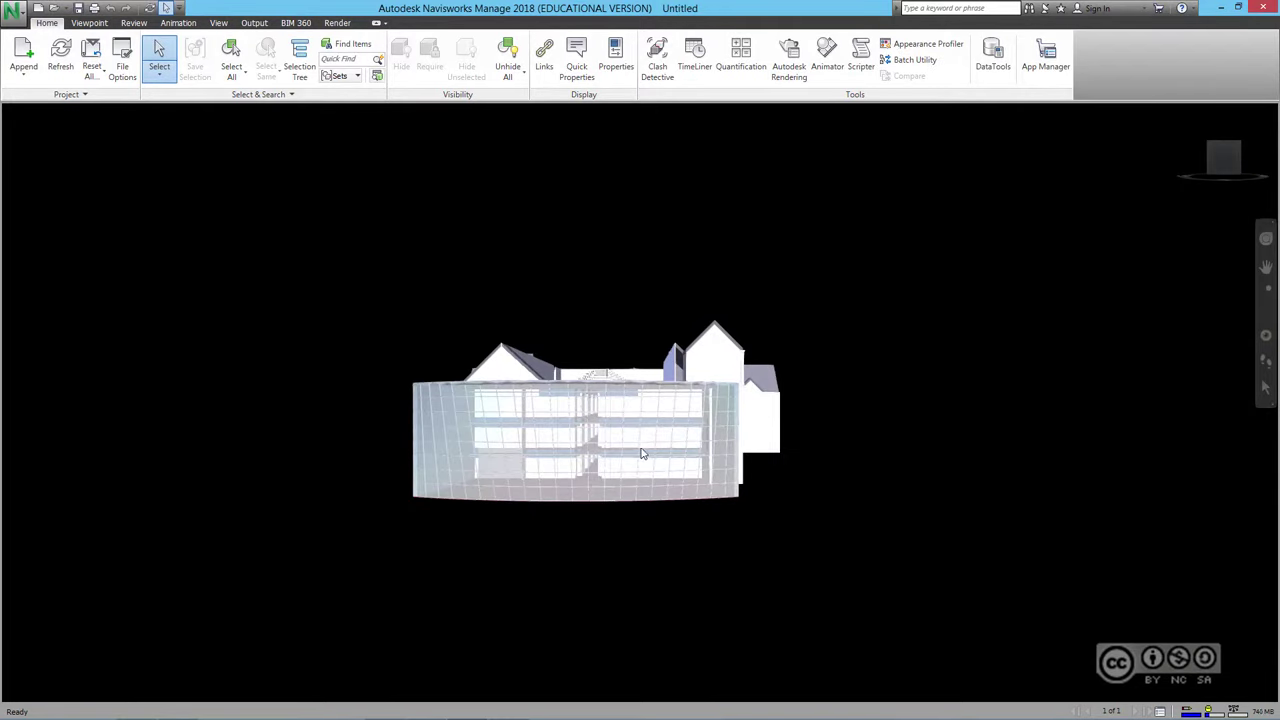
mouse_move(626, 462)
middle_mouse_down("shift")
mouse_move(404, 509)
mouse_move(986, 448)
mouse_move(348, 311)
middle_mouse_up("shift")
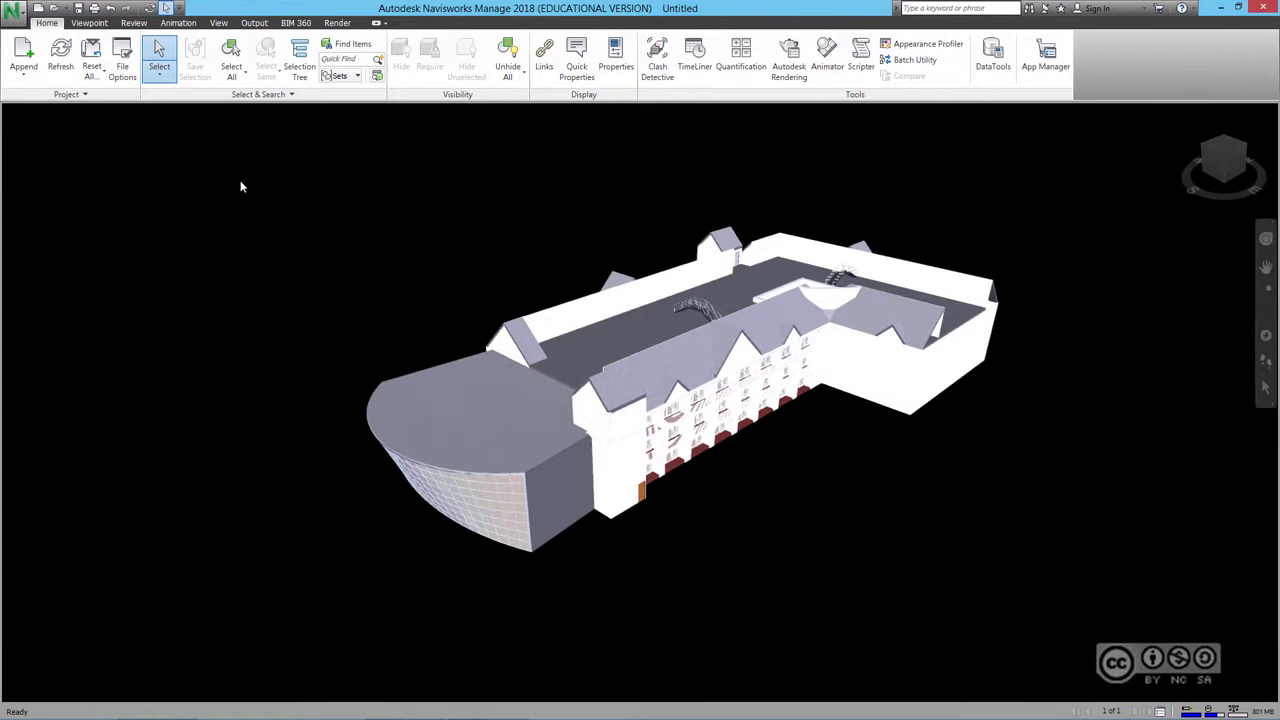
Step: Start a new scene and append Architectural.ifc from the IFC folder
left_click(38, 7)
left_click(24, 50)
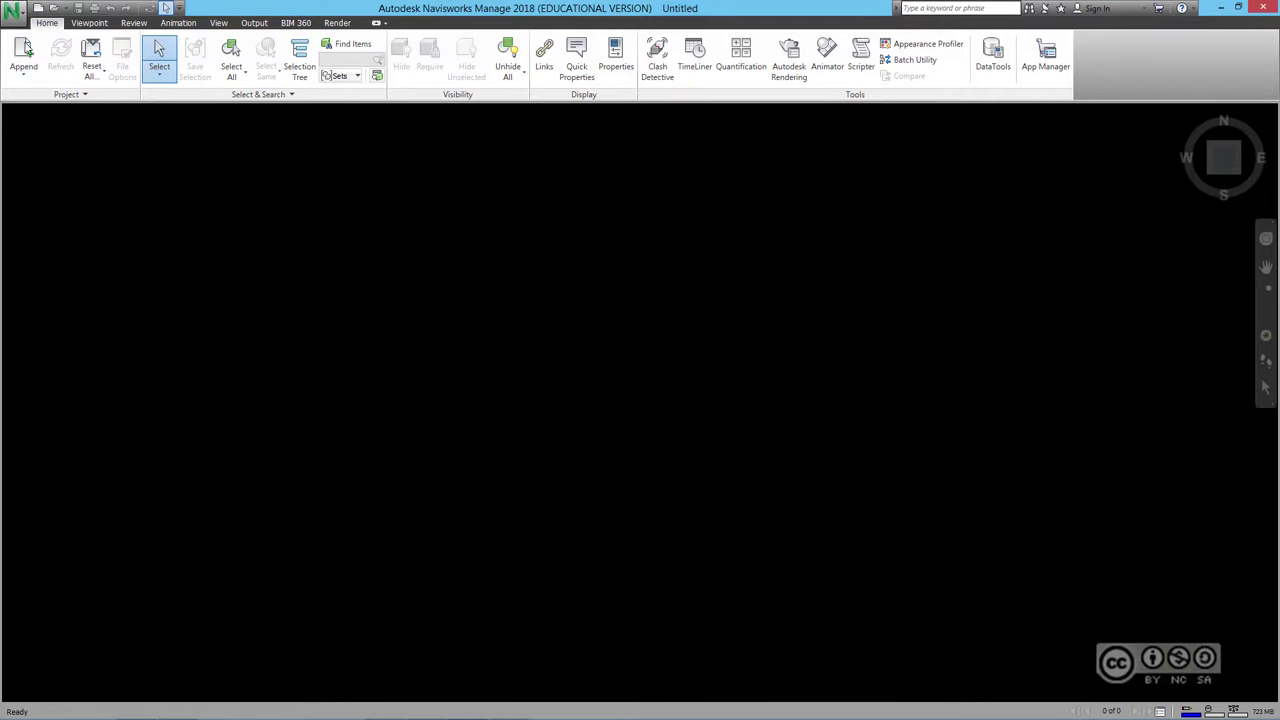
double_click(648, 366)
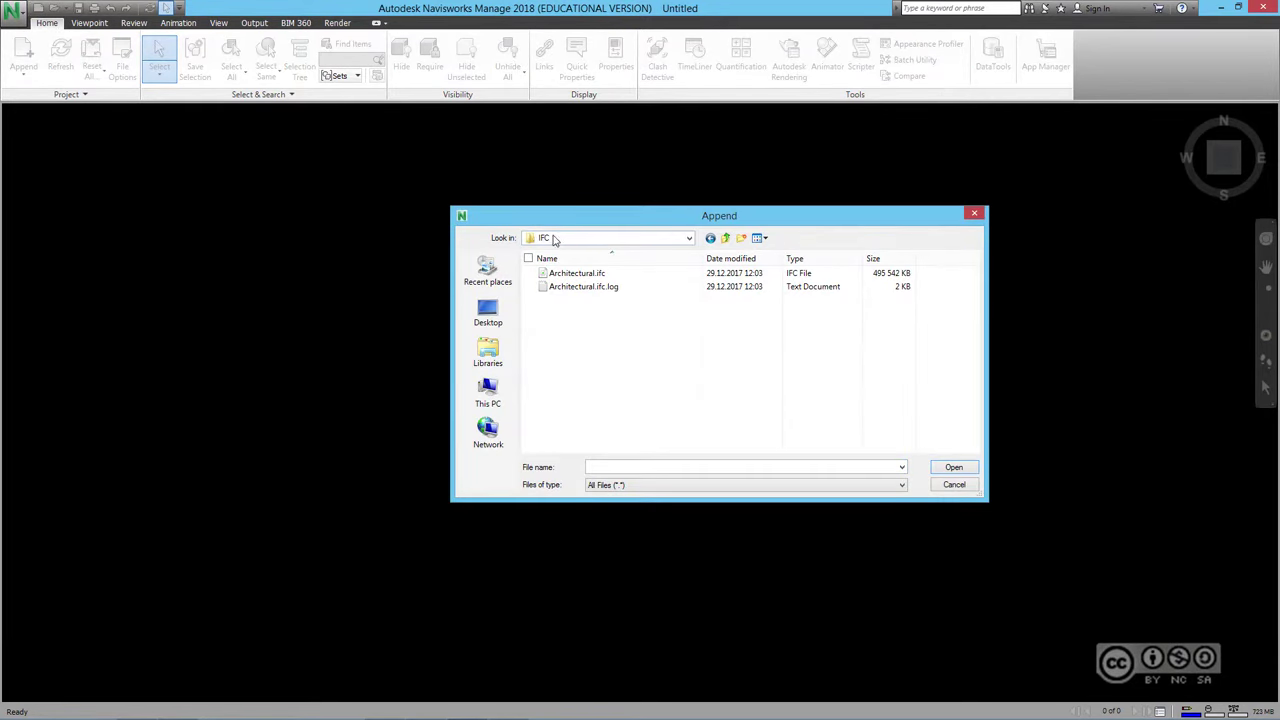
left_click(575, 273)
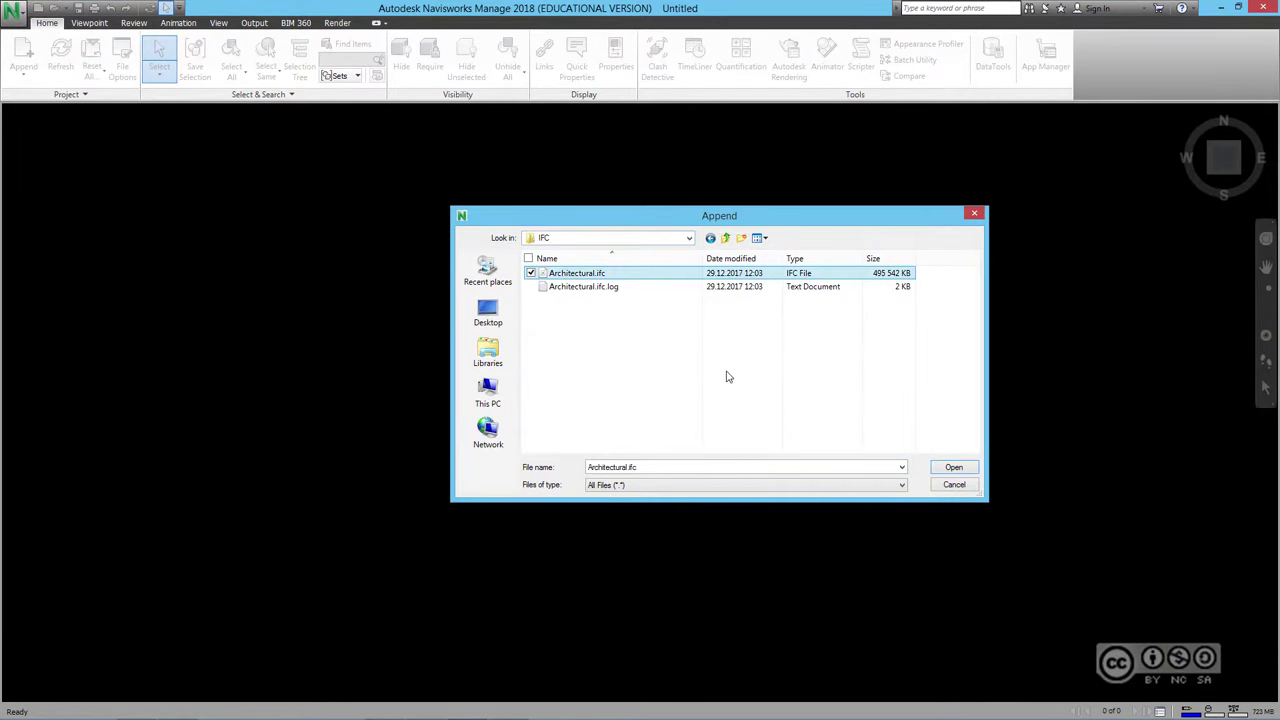
left_click(954, 468)
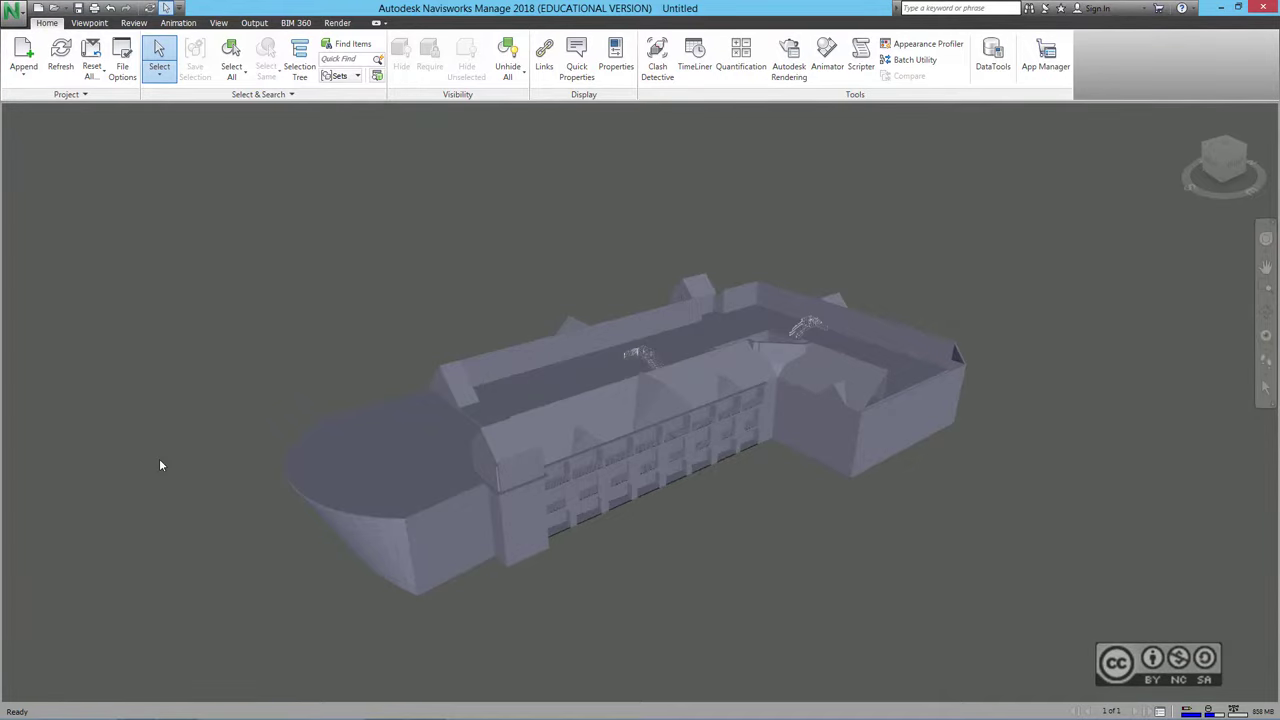
Step: Check NavisworksAlgkursus.nwf in a file browser, then start a new empty scene
left_click(173, 691)
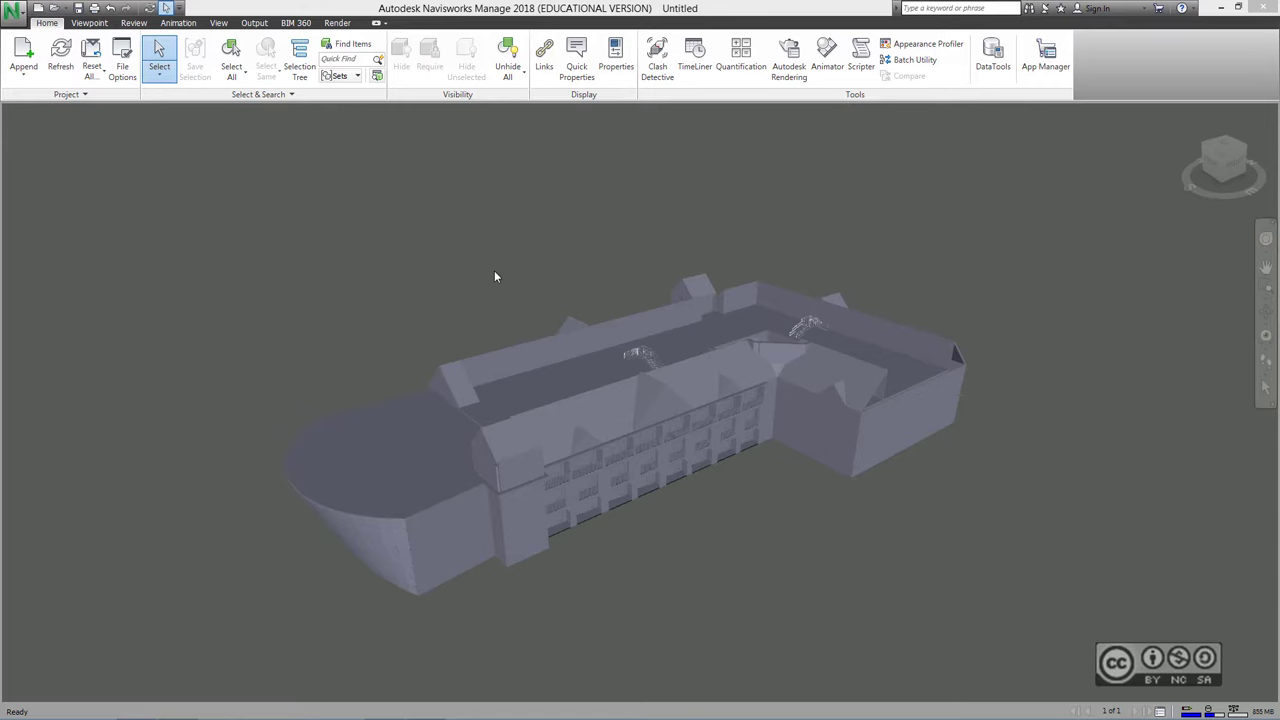
key("alt+Tab")
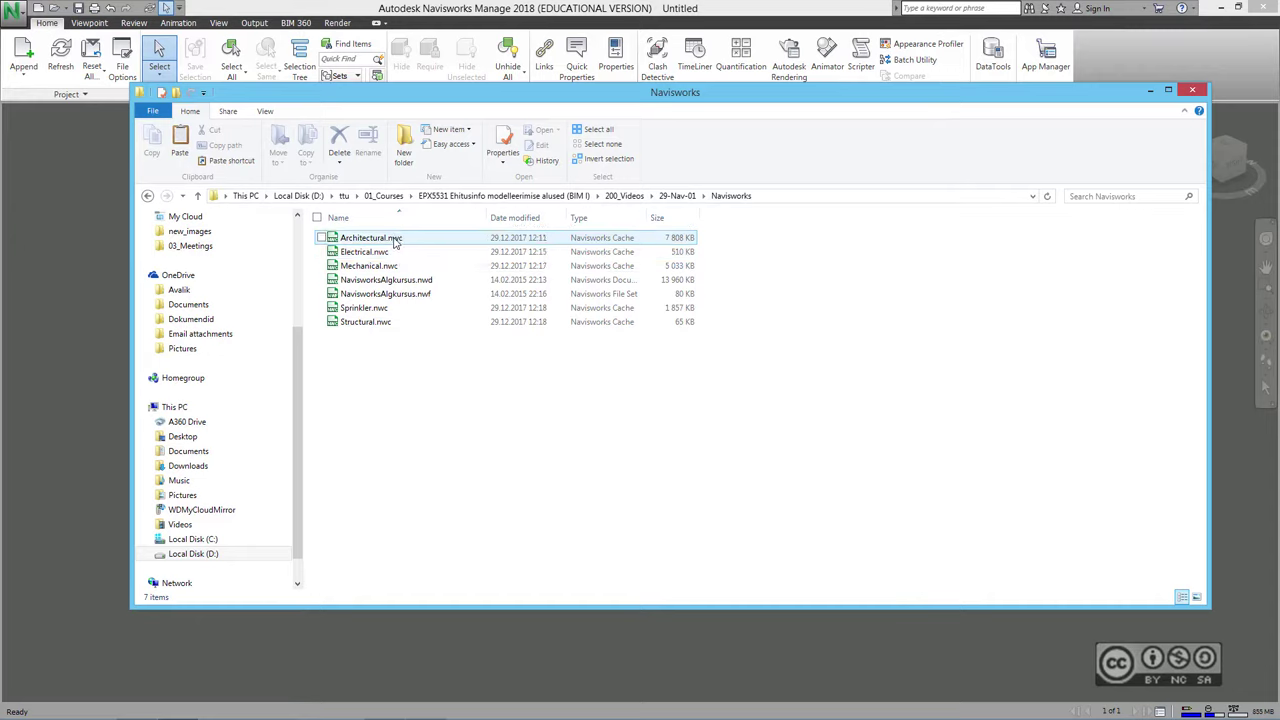
mouse_move(371, 238)
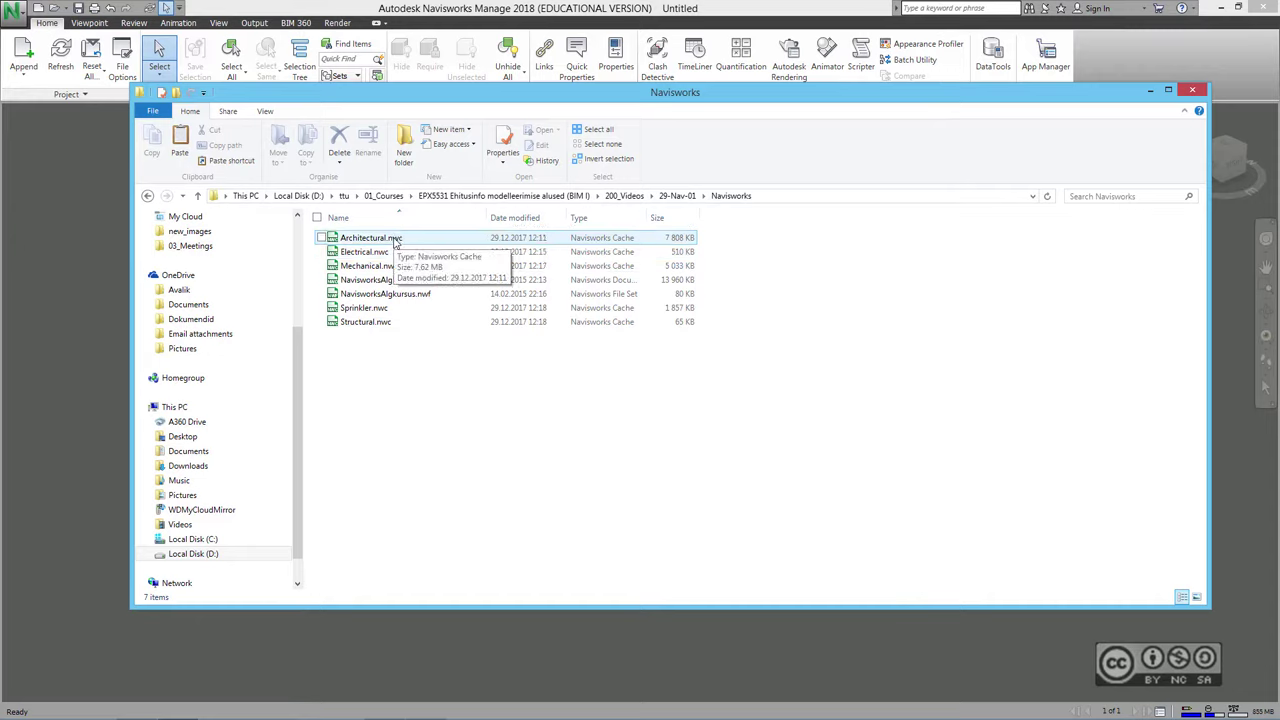
left_click(385, 293)
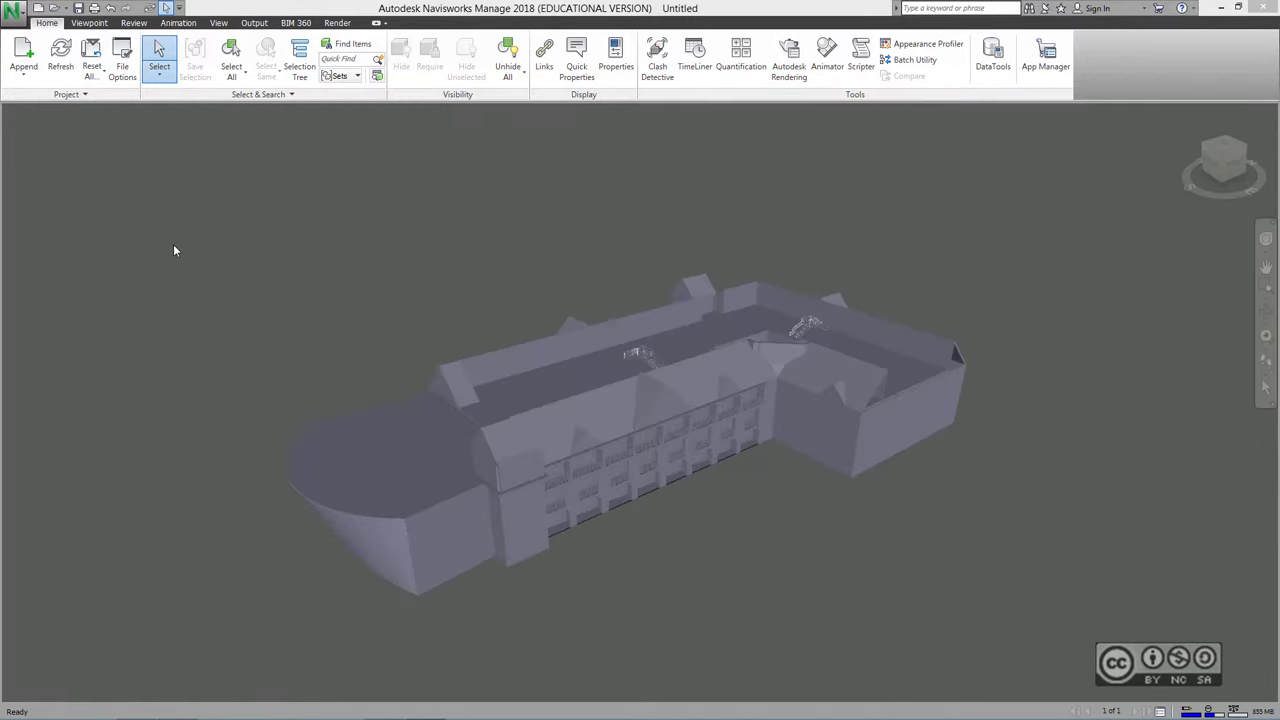
left_click(38, 8)
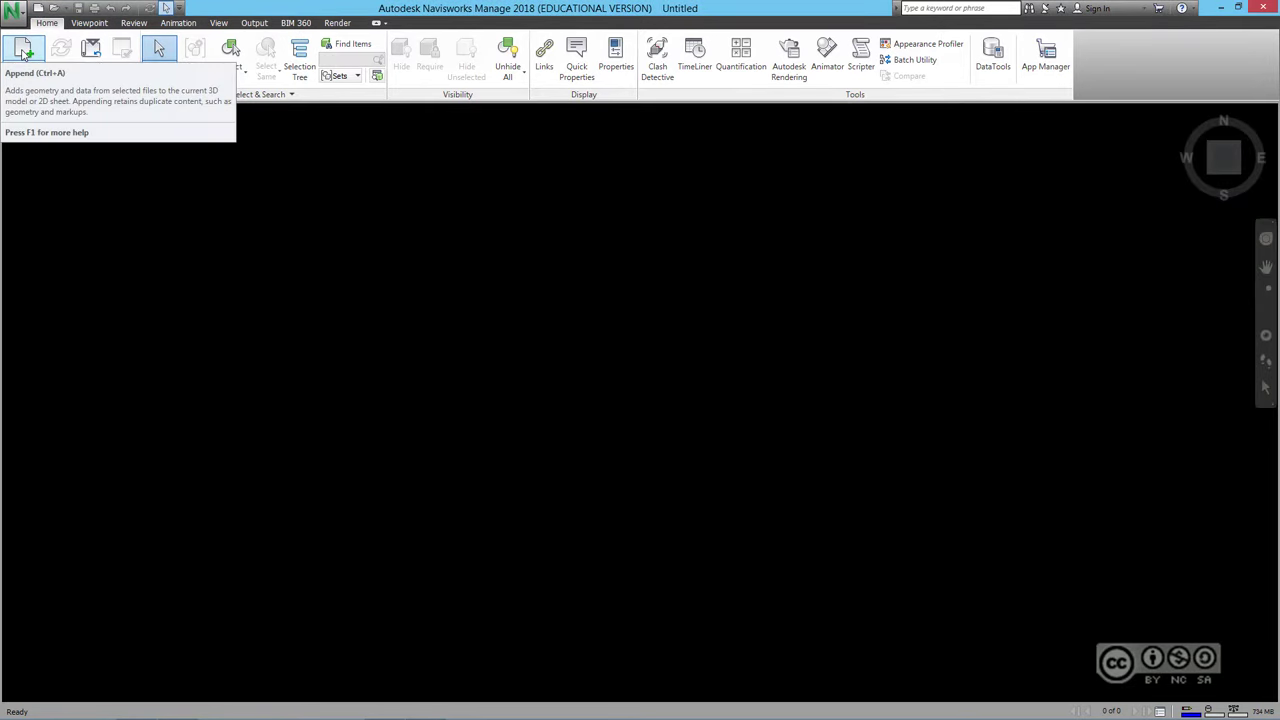
Step: Append Architectural, Electrical, Mechanical, Sprinkler and Structural .nwc files from the Navisworks folder
left_click(24, 52)
left_click(726, 237)
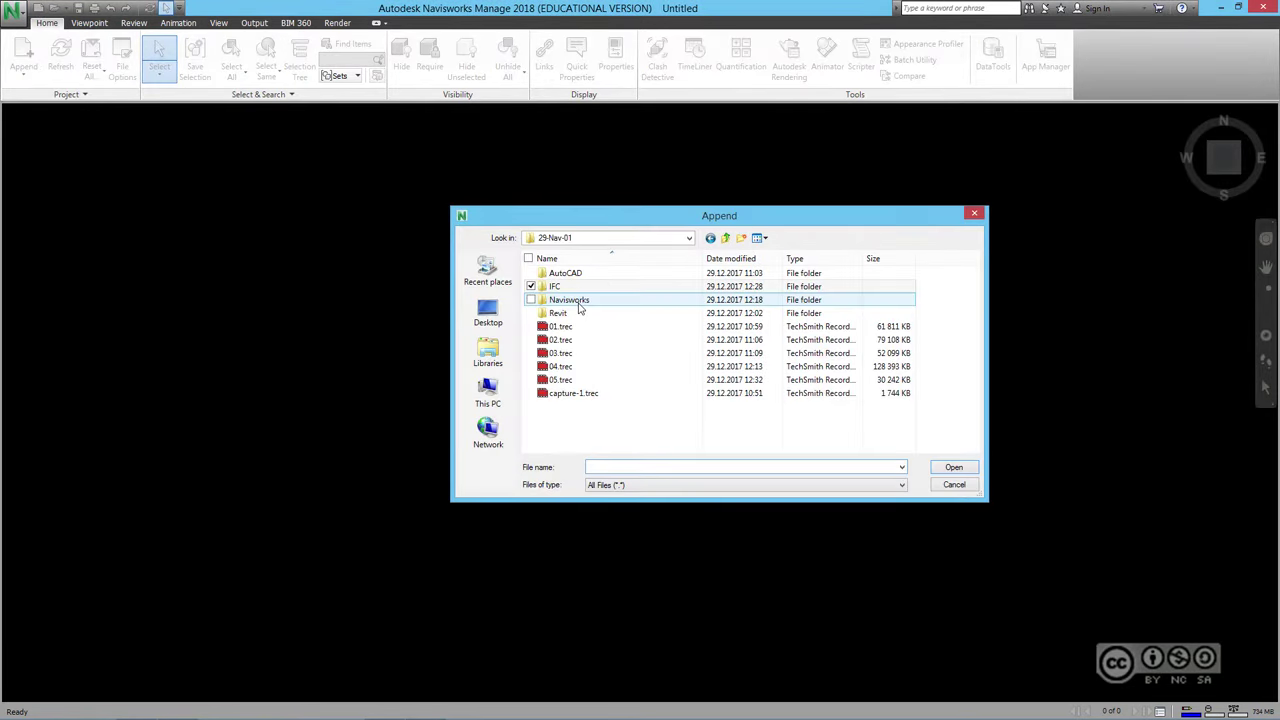
double_click(575, 301)
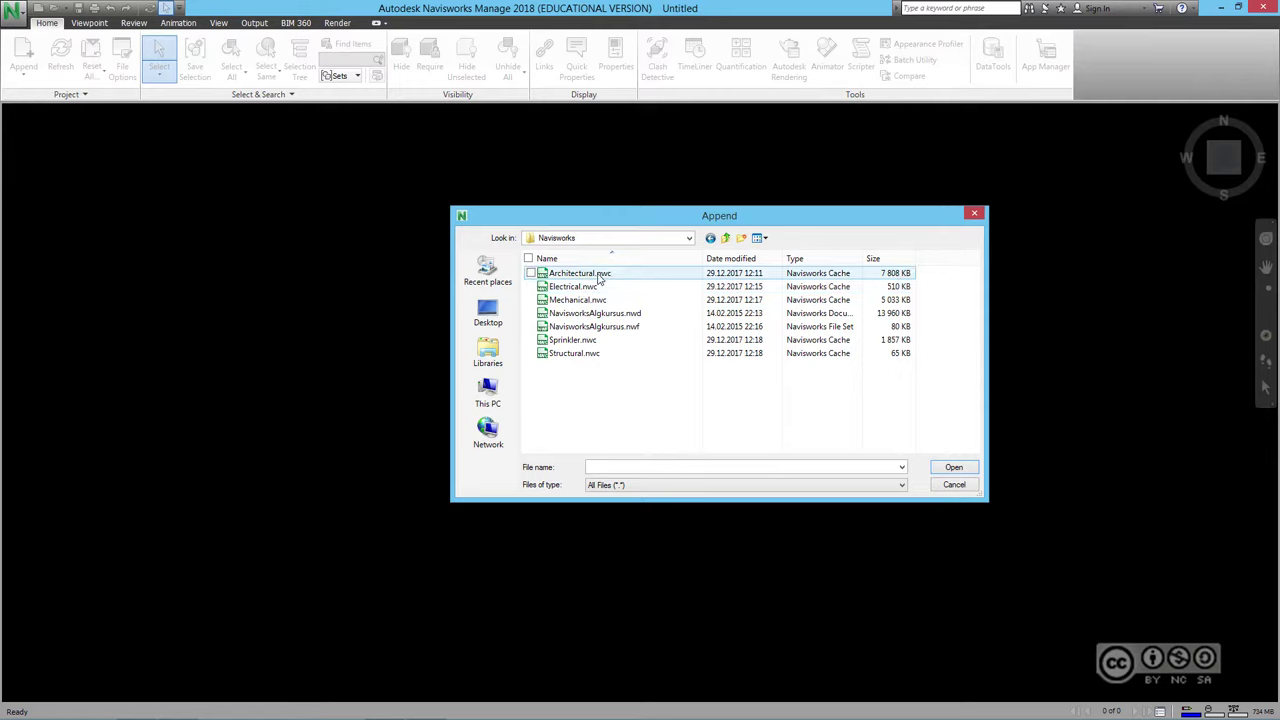
left_click(530, 273)
left_click(530, 286)
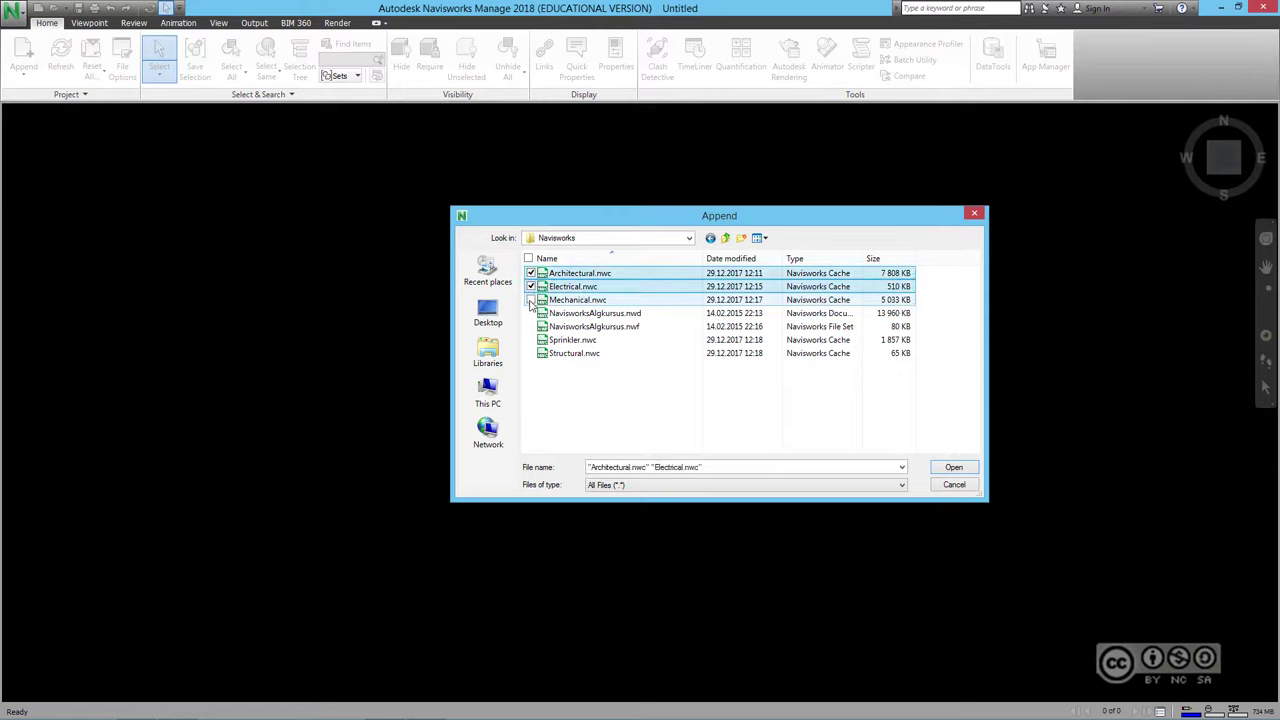
left_click(530, 300)
left_click(530, 340)
left_click(530, 353)
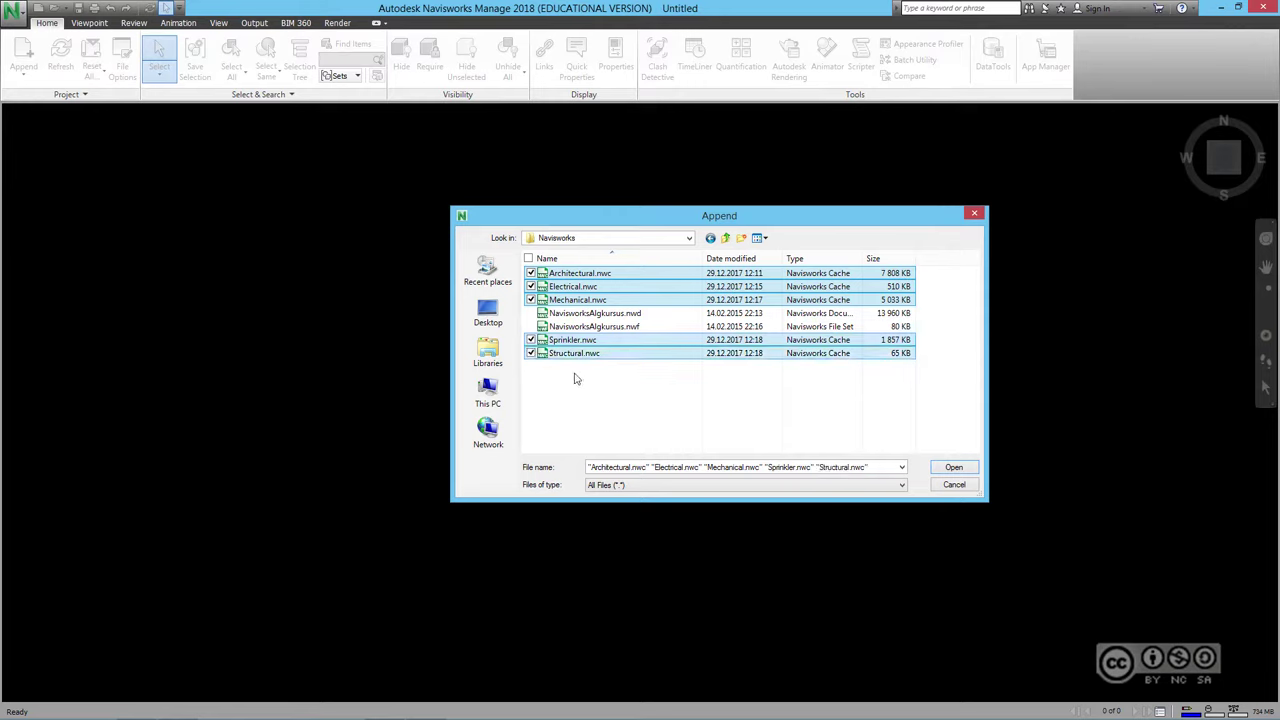
left_click(955, 468)
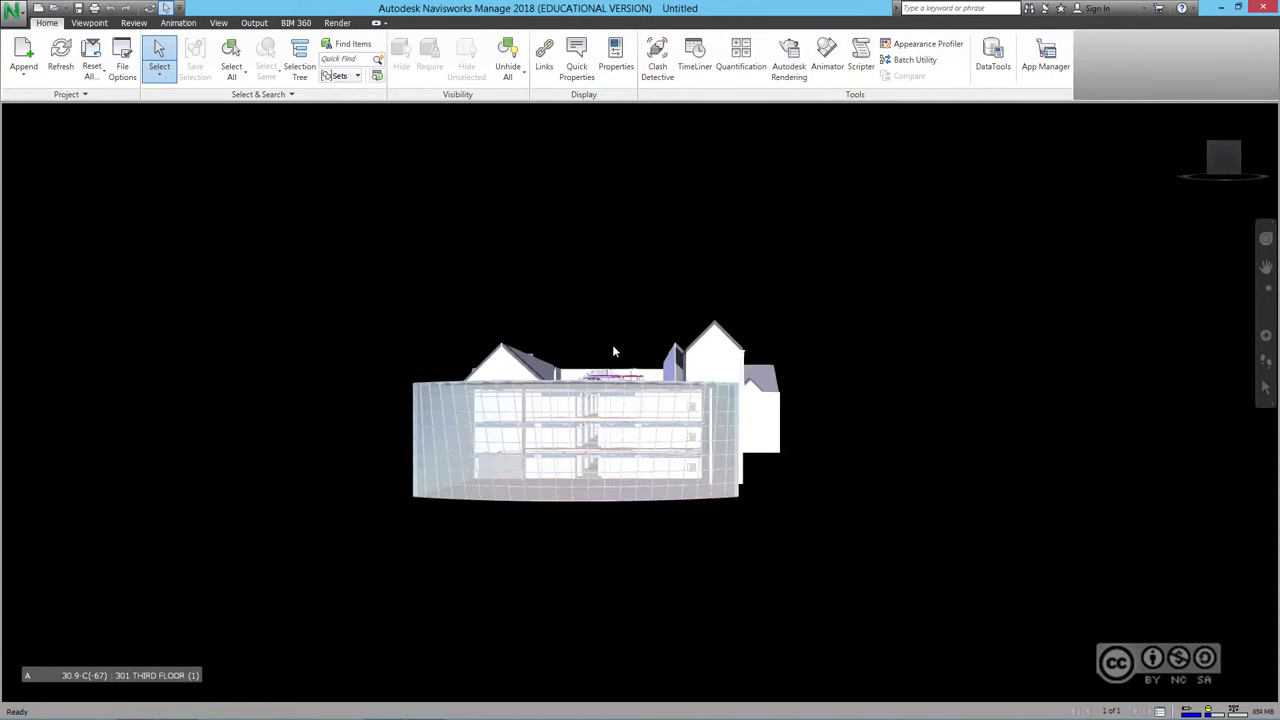
Step: Orbit to an oblique aerial view of the building and show the Selection Tree
middle_click_drag(648, 370, 342, 442, "shift")
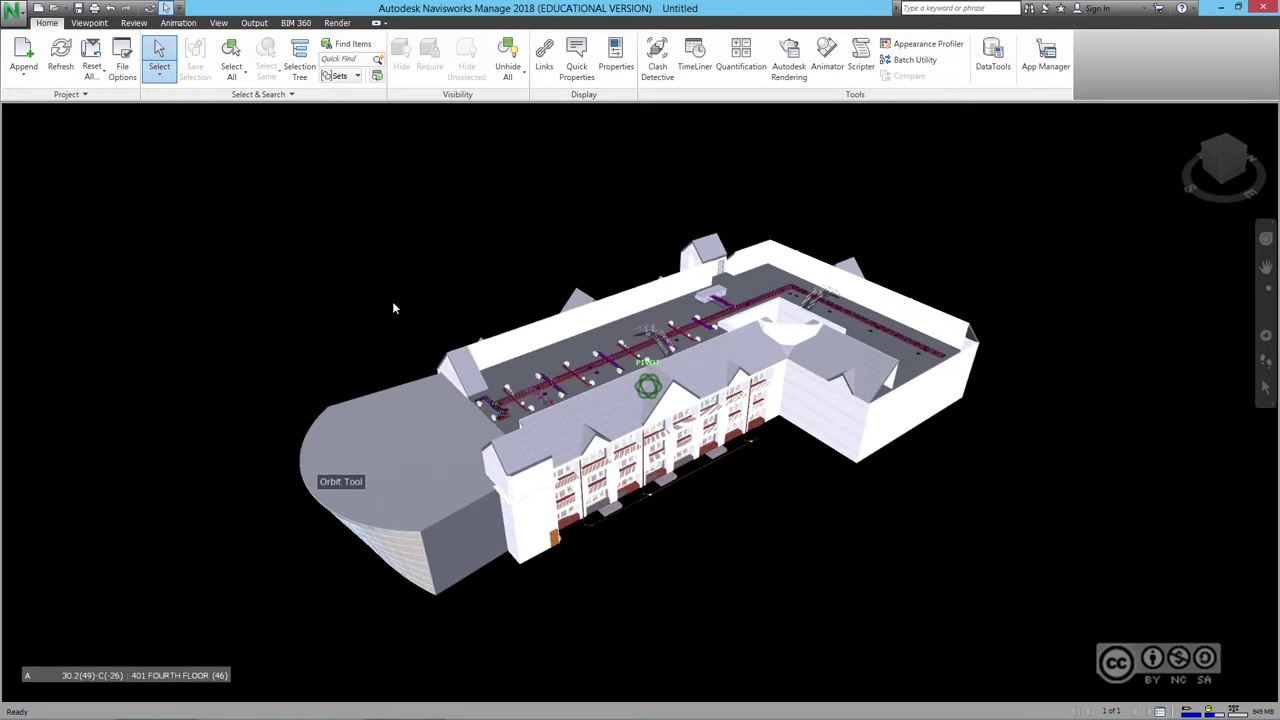
middle_click_drag(406, 293, 422, 265)
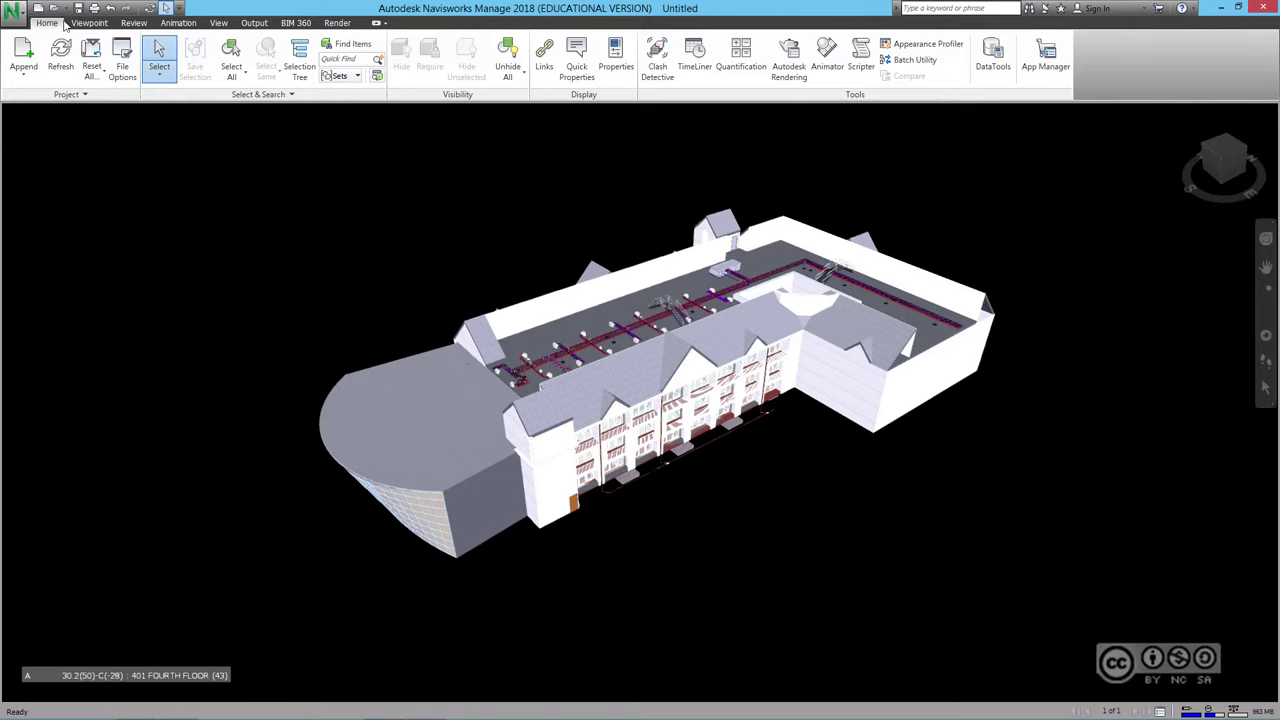
left_click(298, 62)
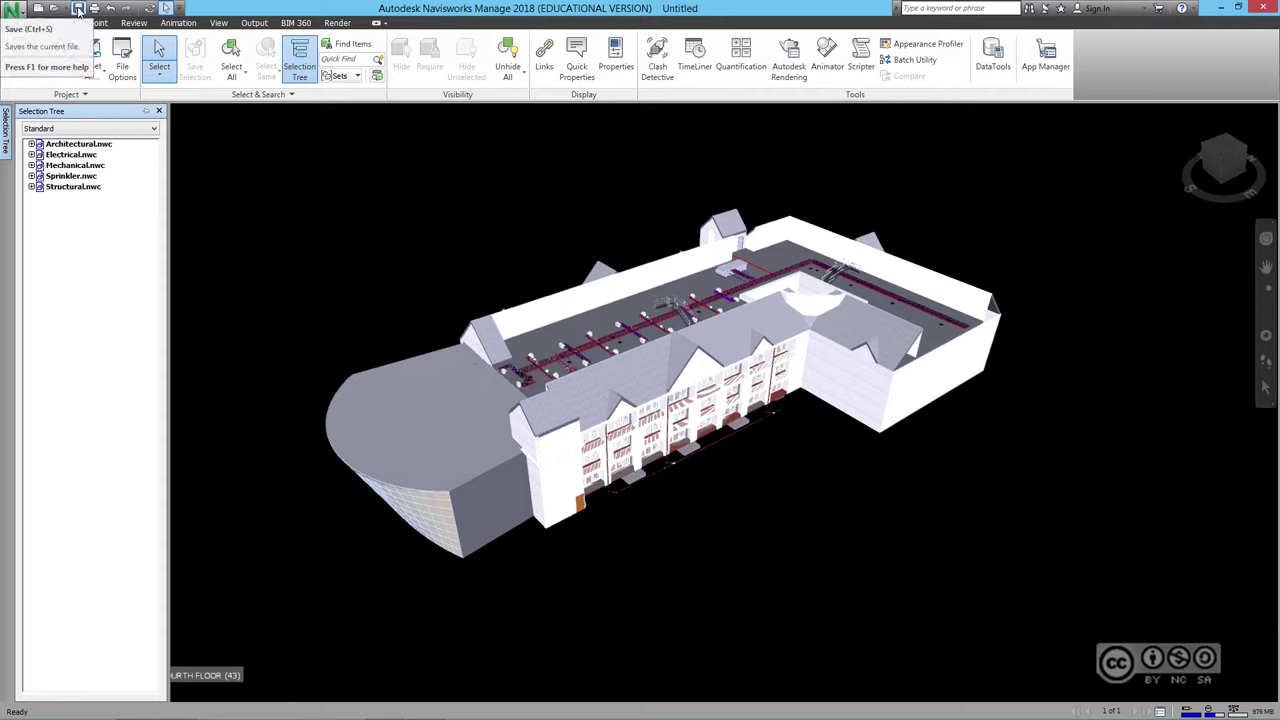
Step: In Save As, compare NavisworksAlgkursus.nwd and .nwf and the file types, leaving .nwf selected
left_click(78, 8)
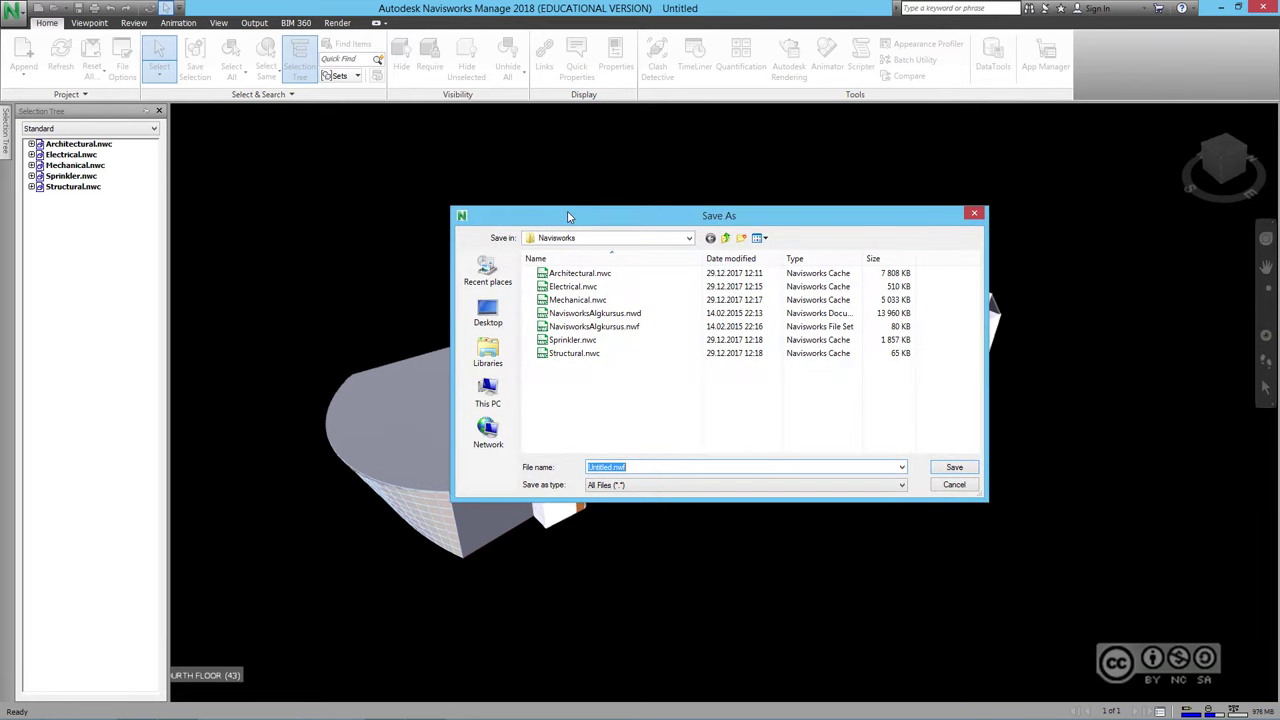
left_click(624, 316)
left_click(630, 327)
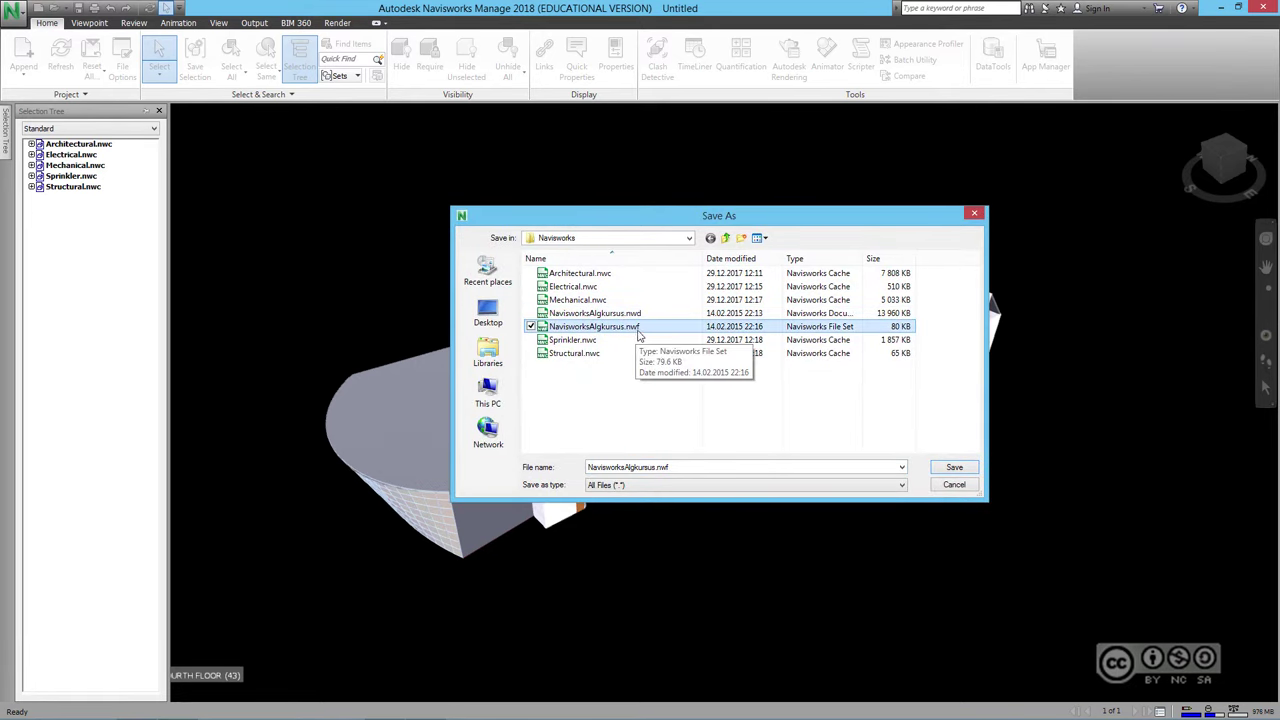
left_click(642, 314)
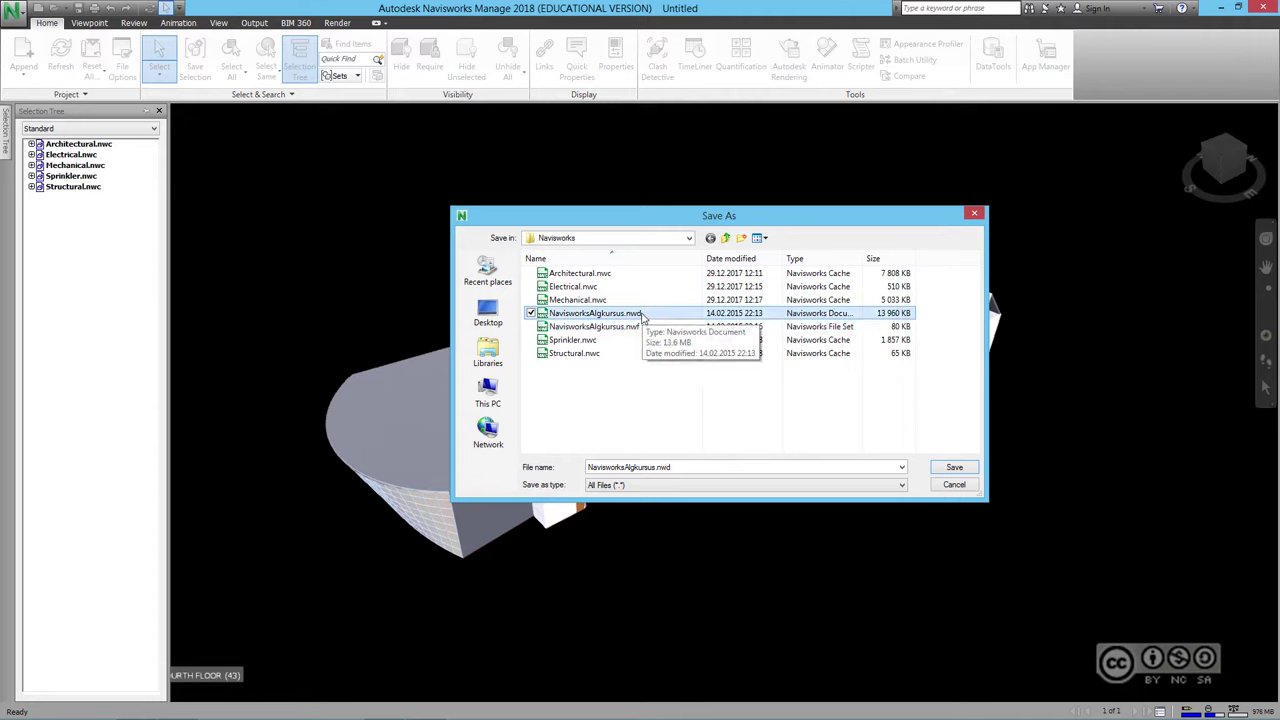
left_click(636, 330)
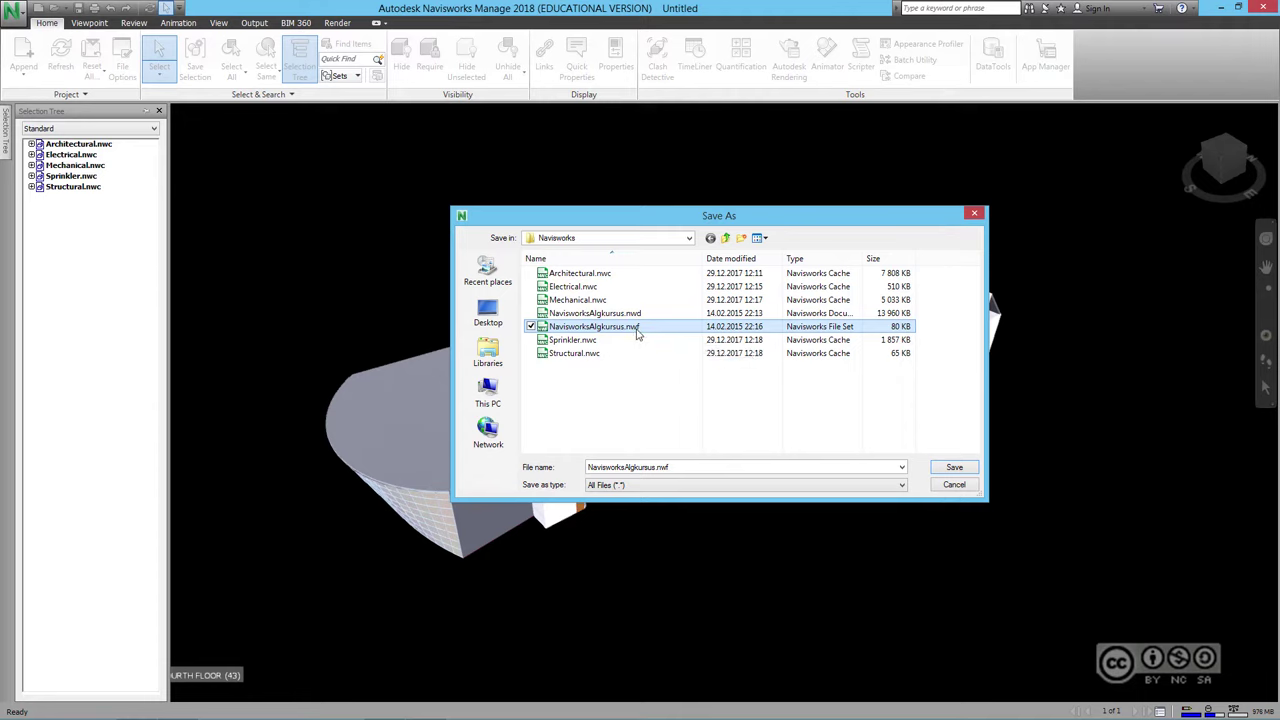
left_click(611, 487)
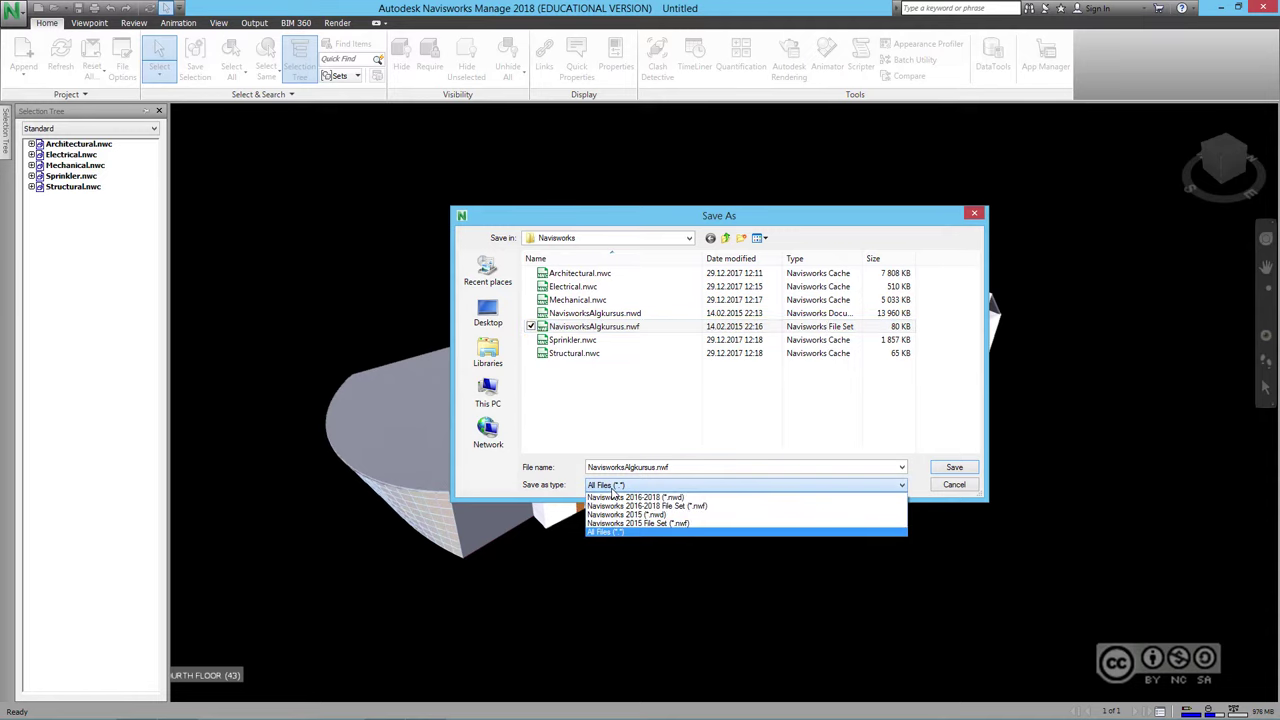
left_click(594, 314)
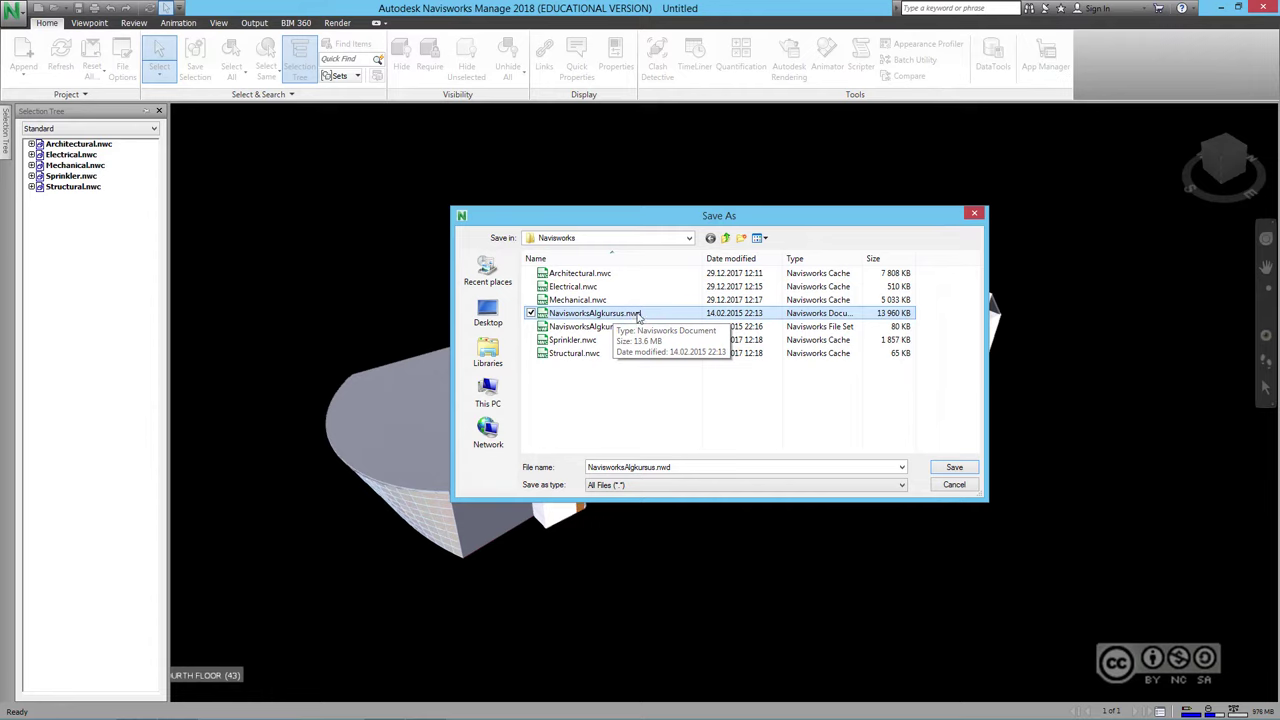
left_click(622, 328)
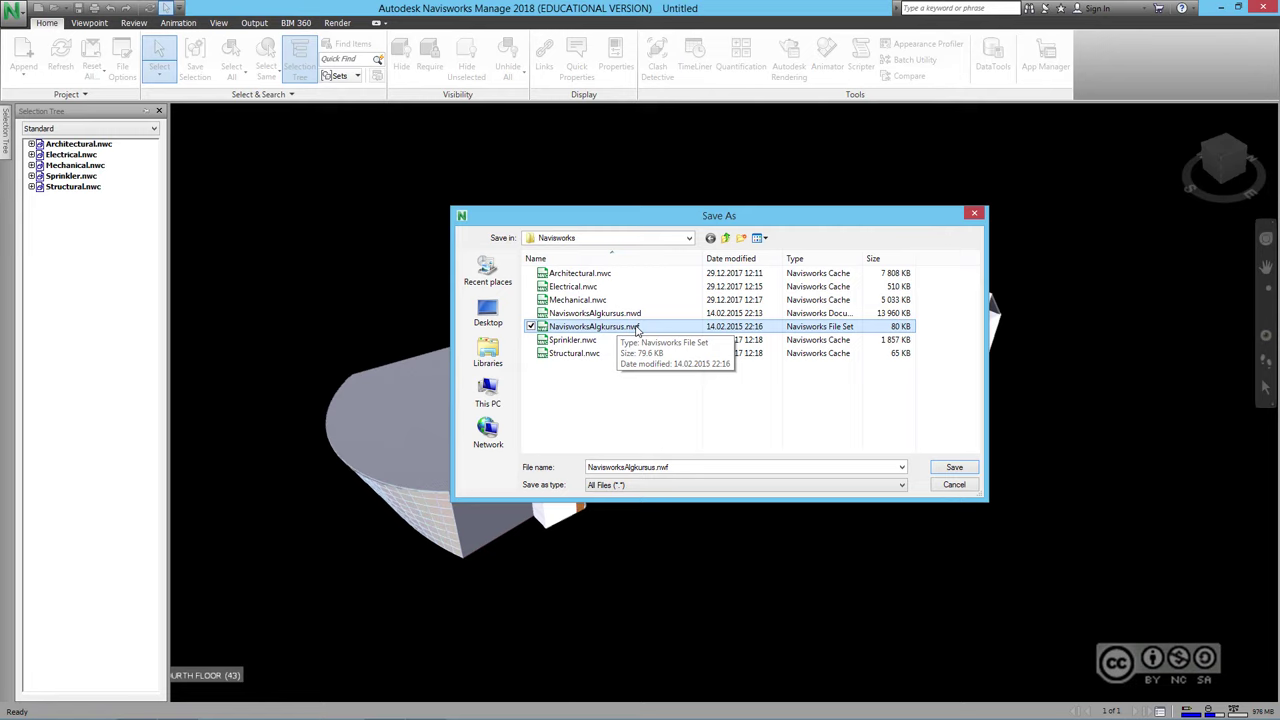
type("d")
Step: Pick NavisworksAlgkursus.nwd as the file name and save the combined scene to it
left_click_drag(624, 467, 655, 467)
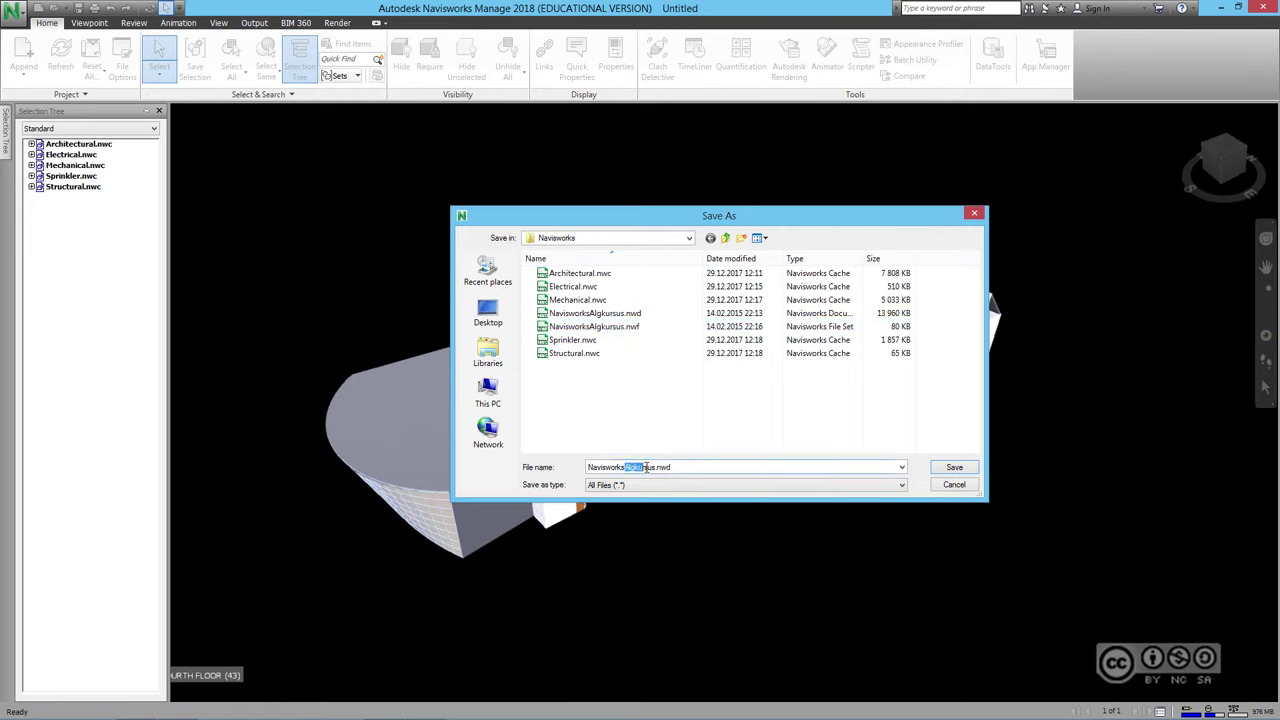
left_click(712, 467)
left_click(612, 316)
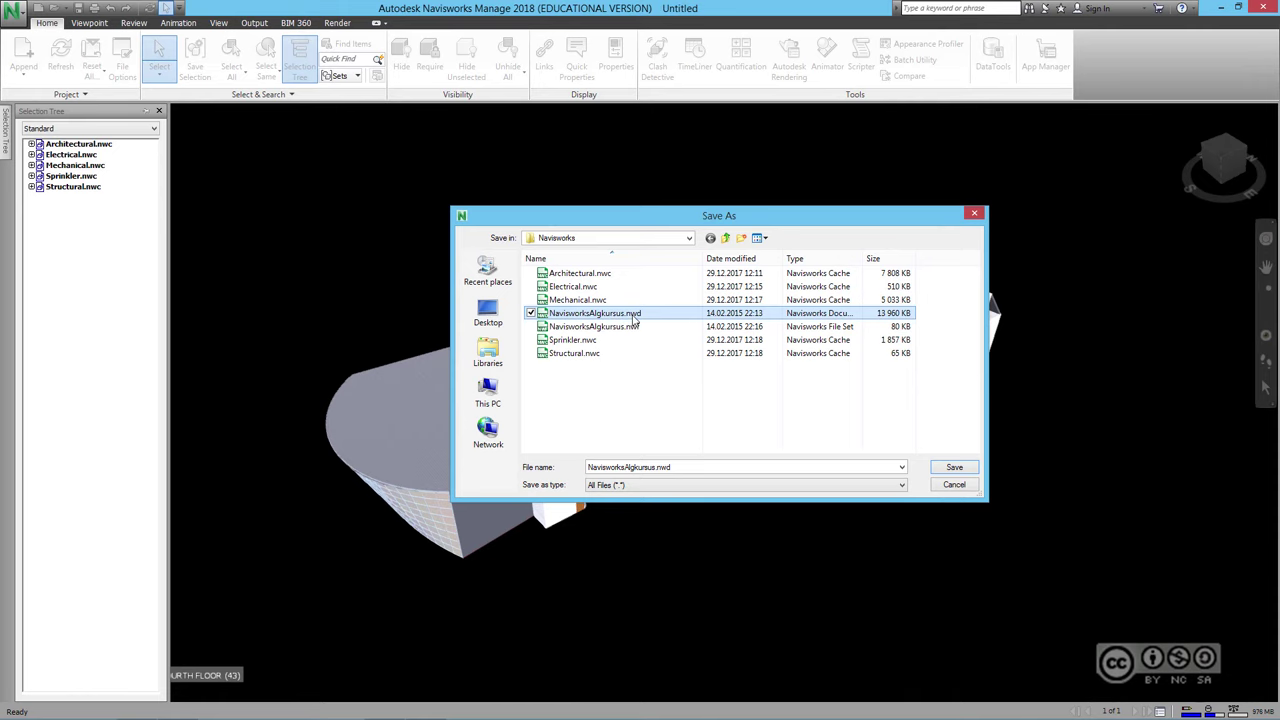
left_click(955, 468)
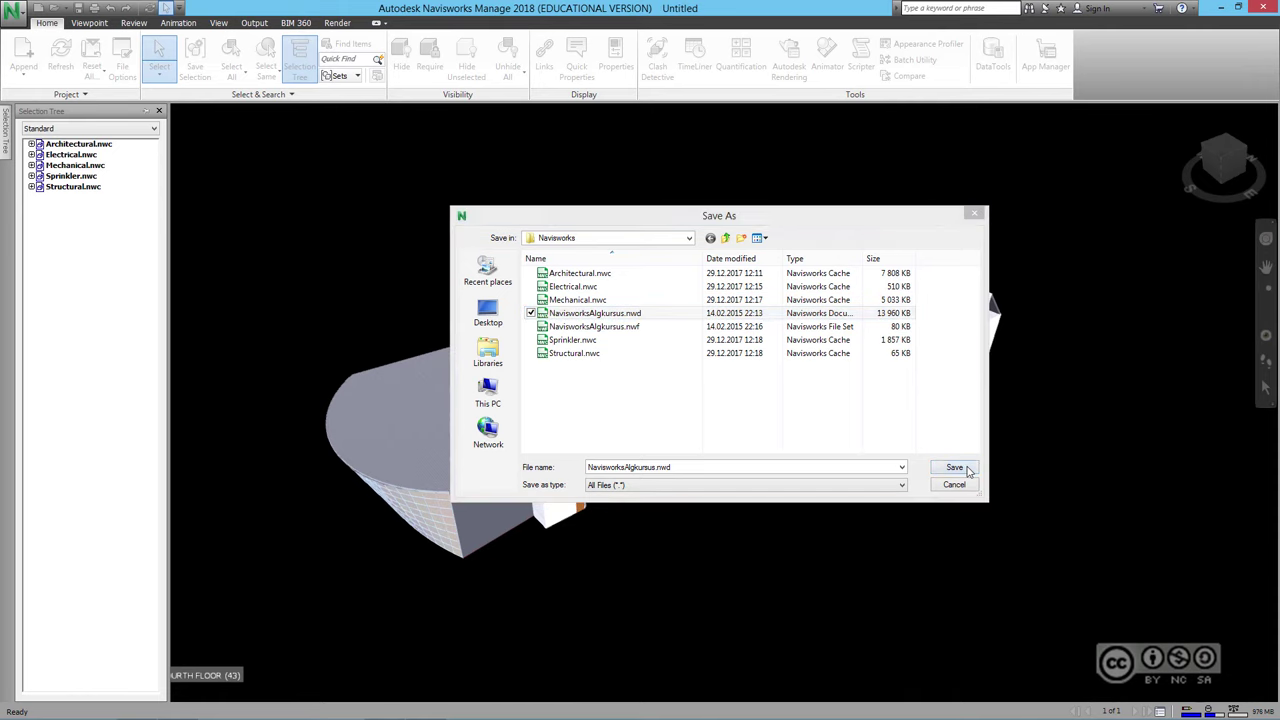